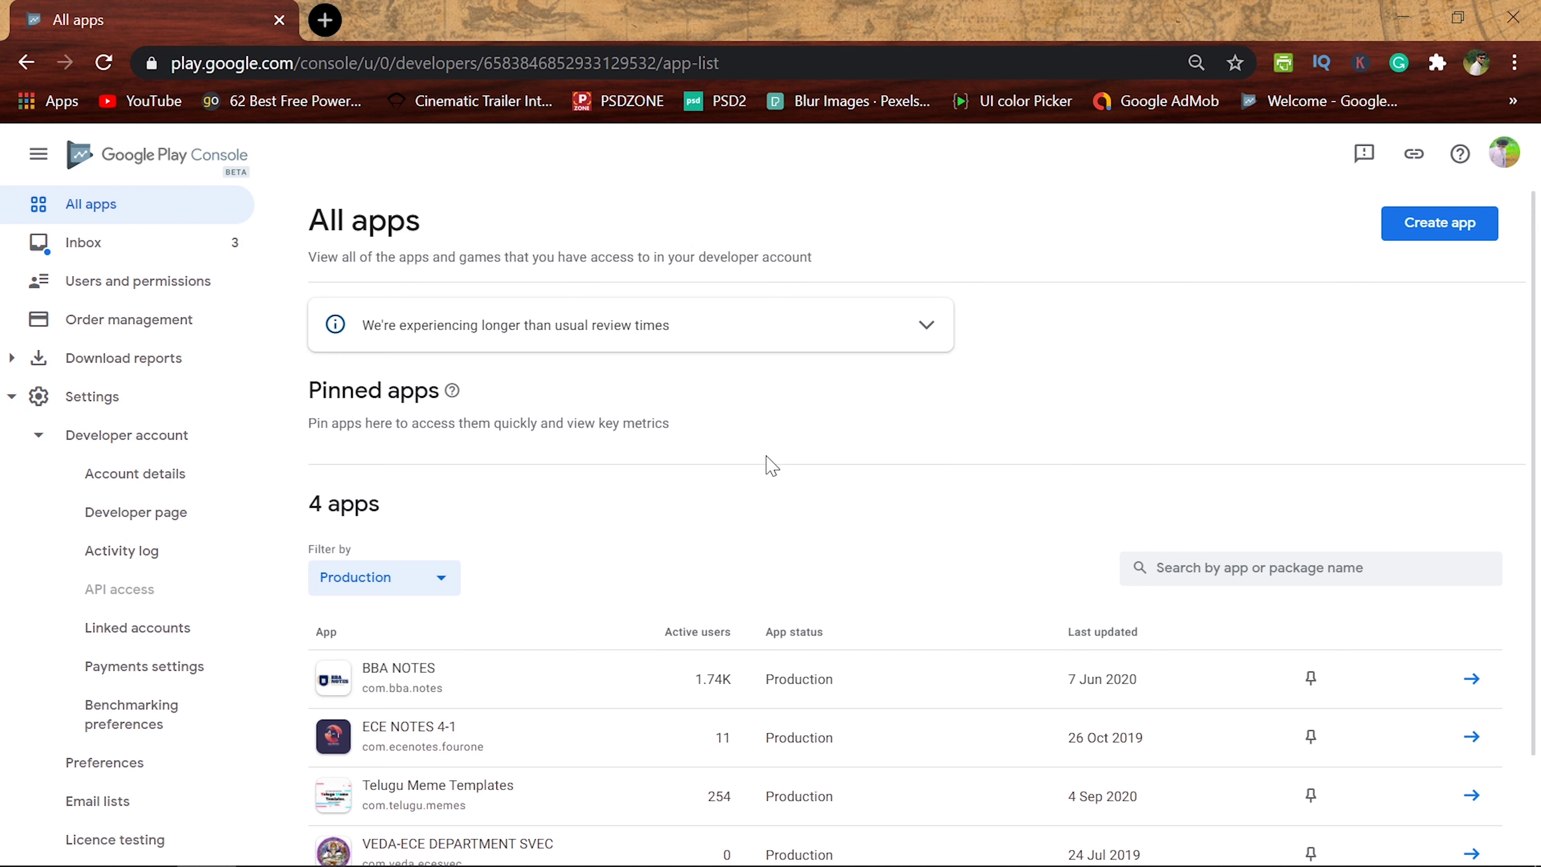
- Open Telugu Meme Templates from All apps and review its dashboard showing 267 active devices
{"action": "scroll", "coordinate": [928, 415], "scroll_direction": "down", "scroll_amount": 2}
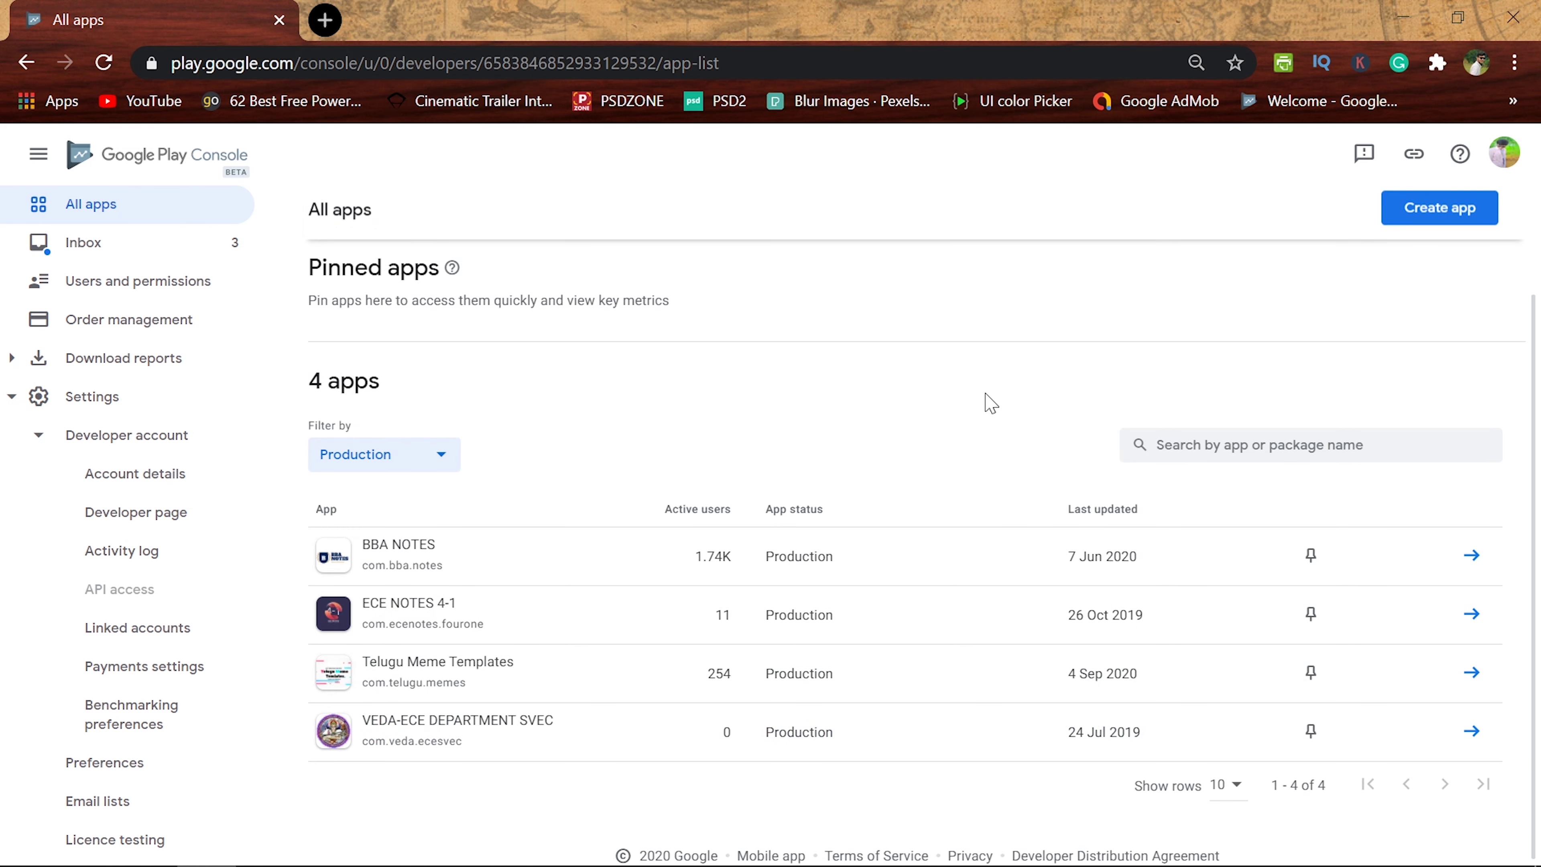
{"action": "scroll", "coordinate": [1231, 379], "scroll_direction": "up", "scroll_amount": 2}
{"action": "scroll", "coordinate": [1228, 379], "scroll_direction": "down", "scroll_amount": 2}
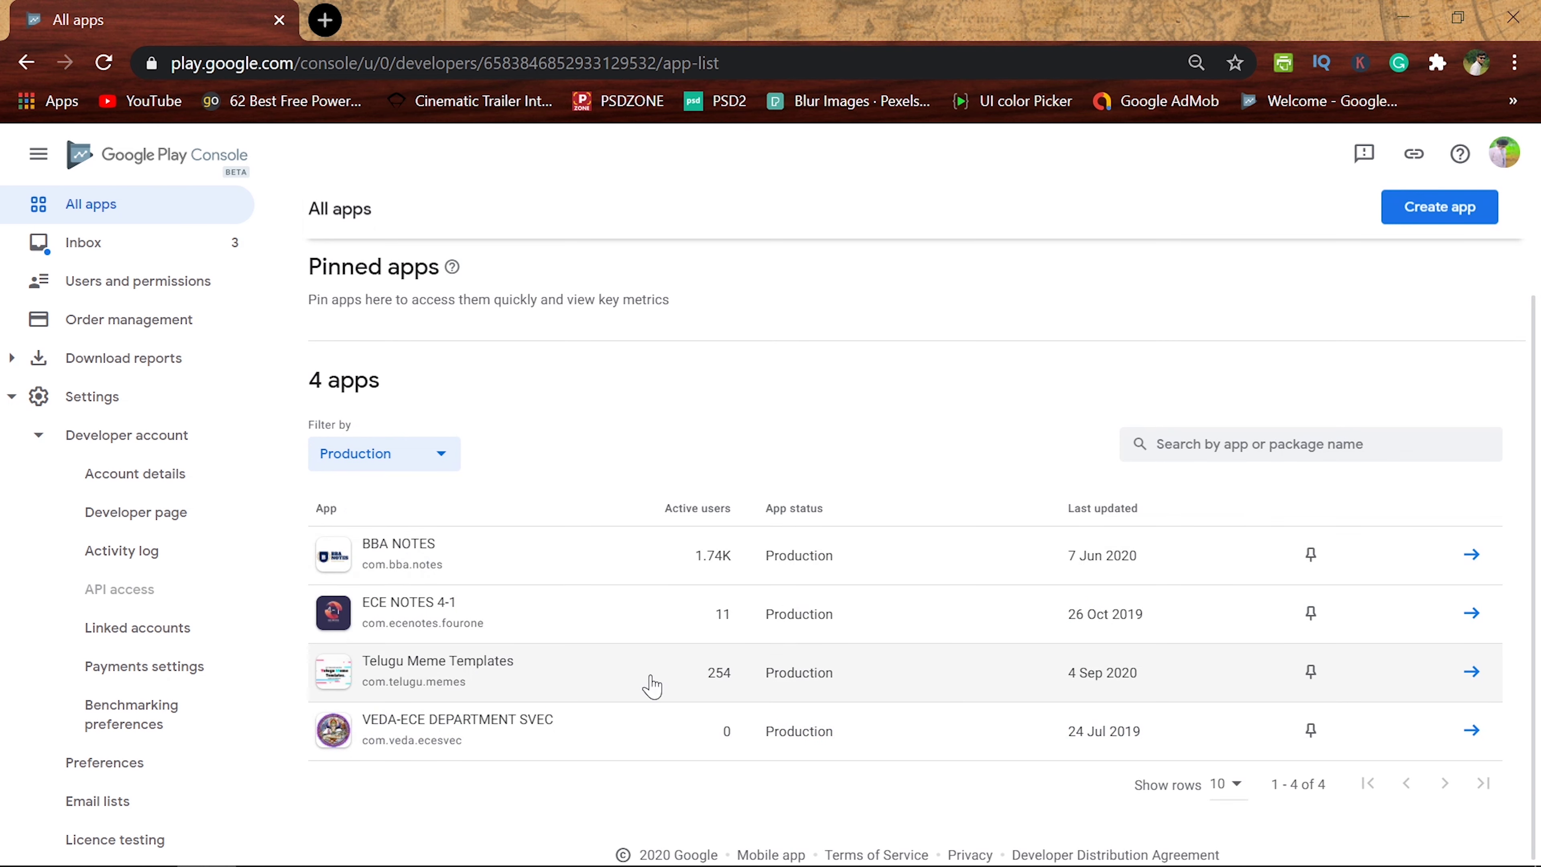
{"action": "left_click", "coordinate": [519, 669]}
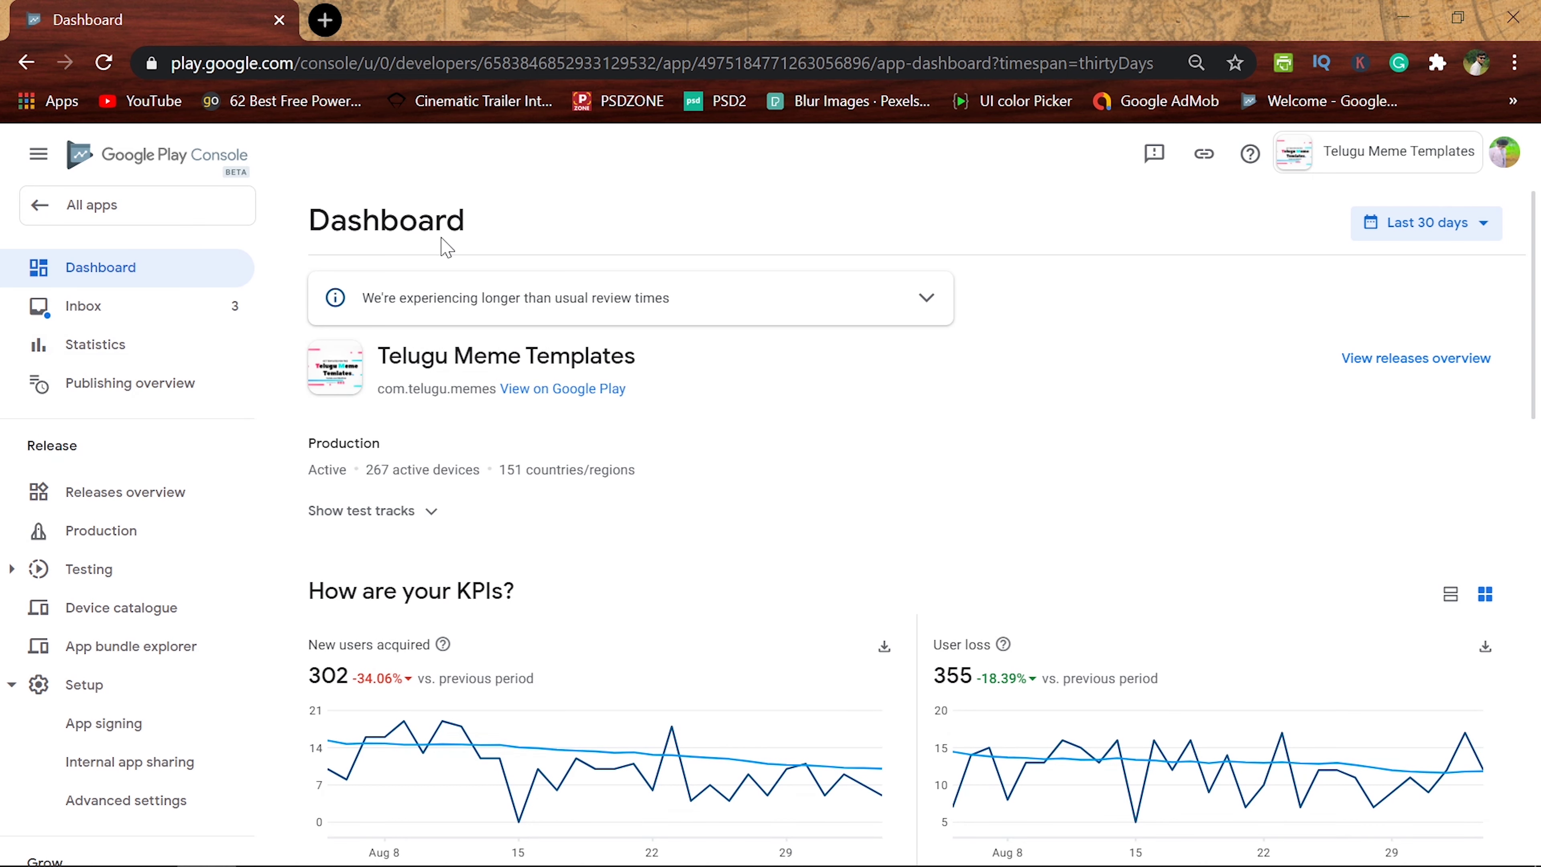
{"action": "scroll", "coordinate": [1169, 641], "scroll_direction": "down", "scroll_amount": 5}
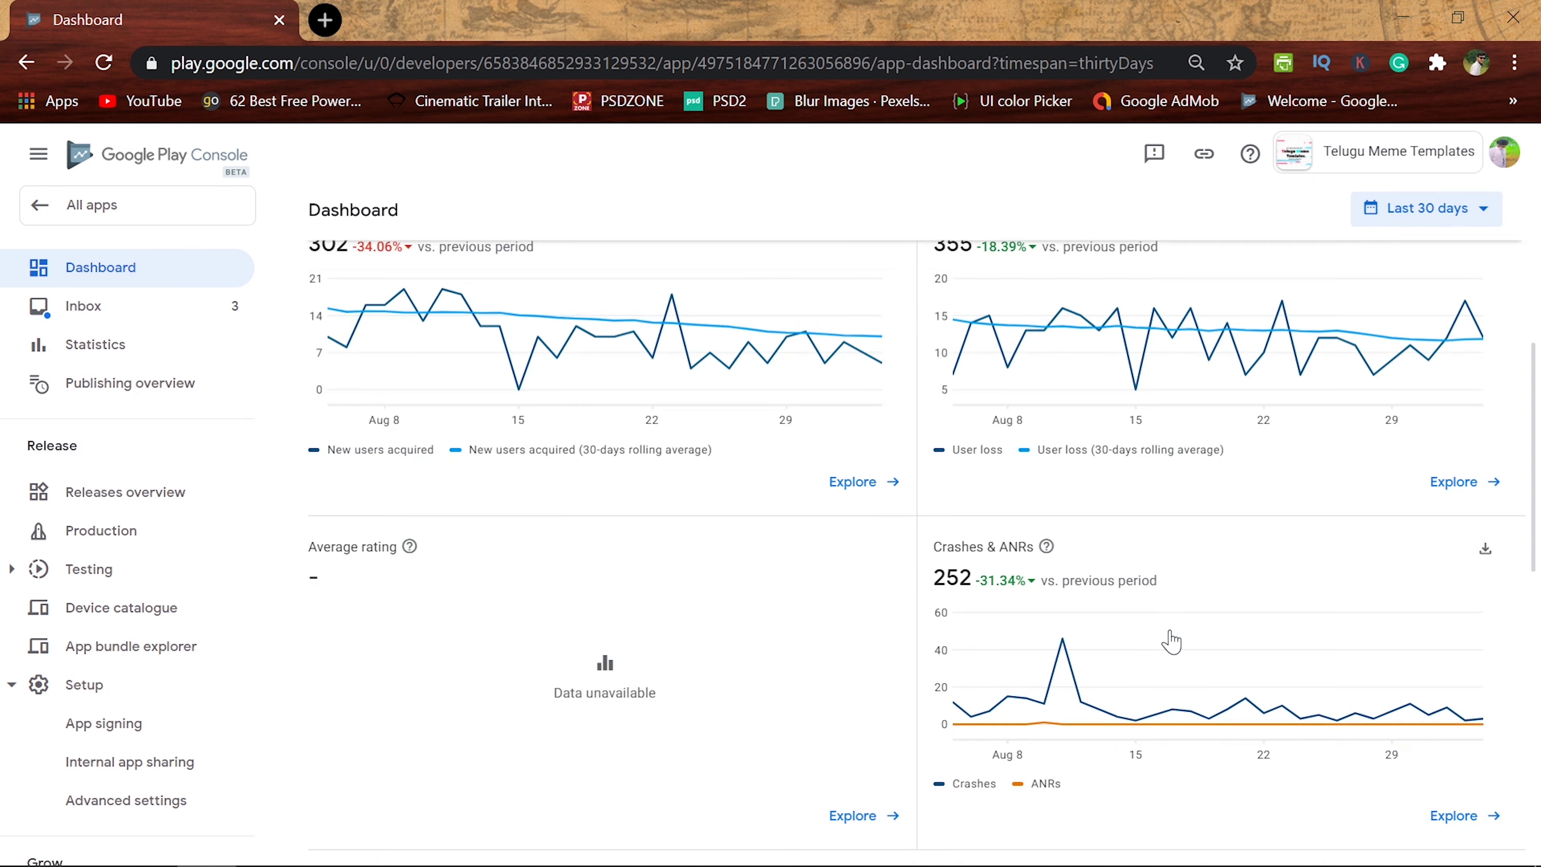
{"action": "scroll", "coordinate": [1359, 592], "scroll_direction": "down", "scroll_amount": 5}
{"action": "scroll", "coordinate": [1362, 597], "scroll_direction": "down", "scroll_amount": 2}
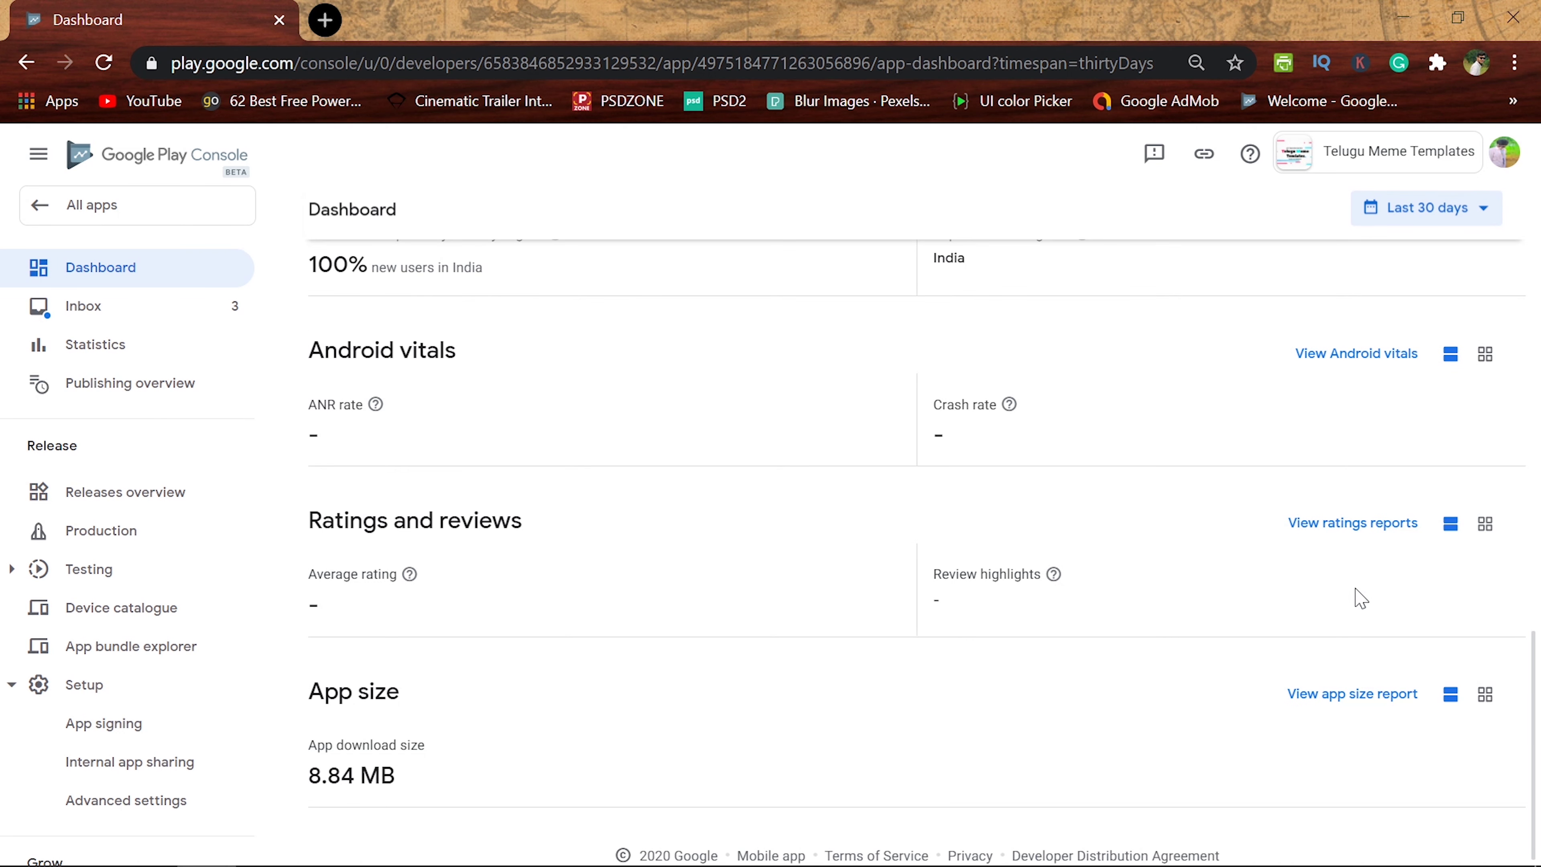
{"action": "scroll", "coordinate": [922, 352], "scroll_direction": "up", "scroll_amount": 7}
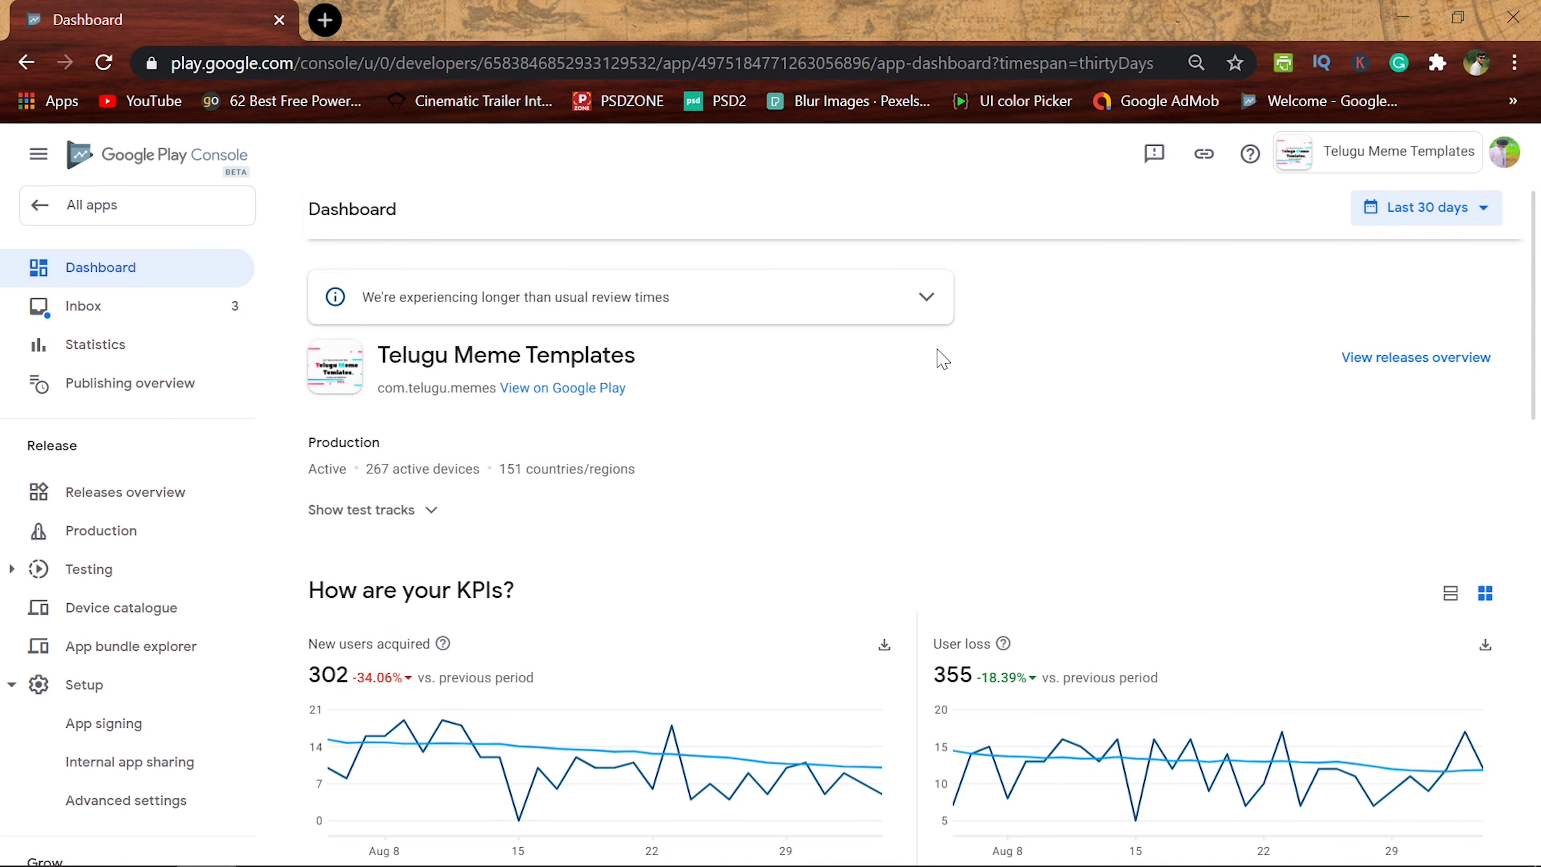
{"action": "scroll", "coordinate": [688, 358], "scroll_direction": "up", "scroll_amount": 1}
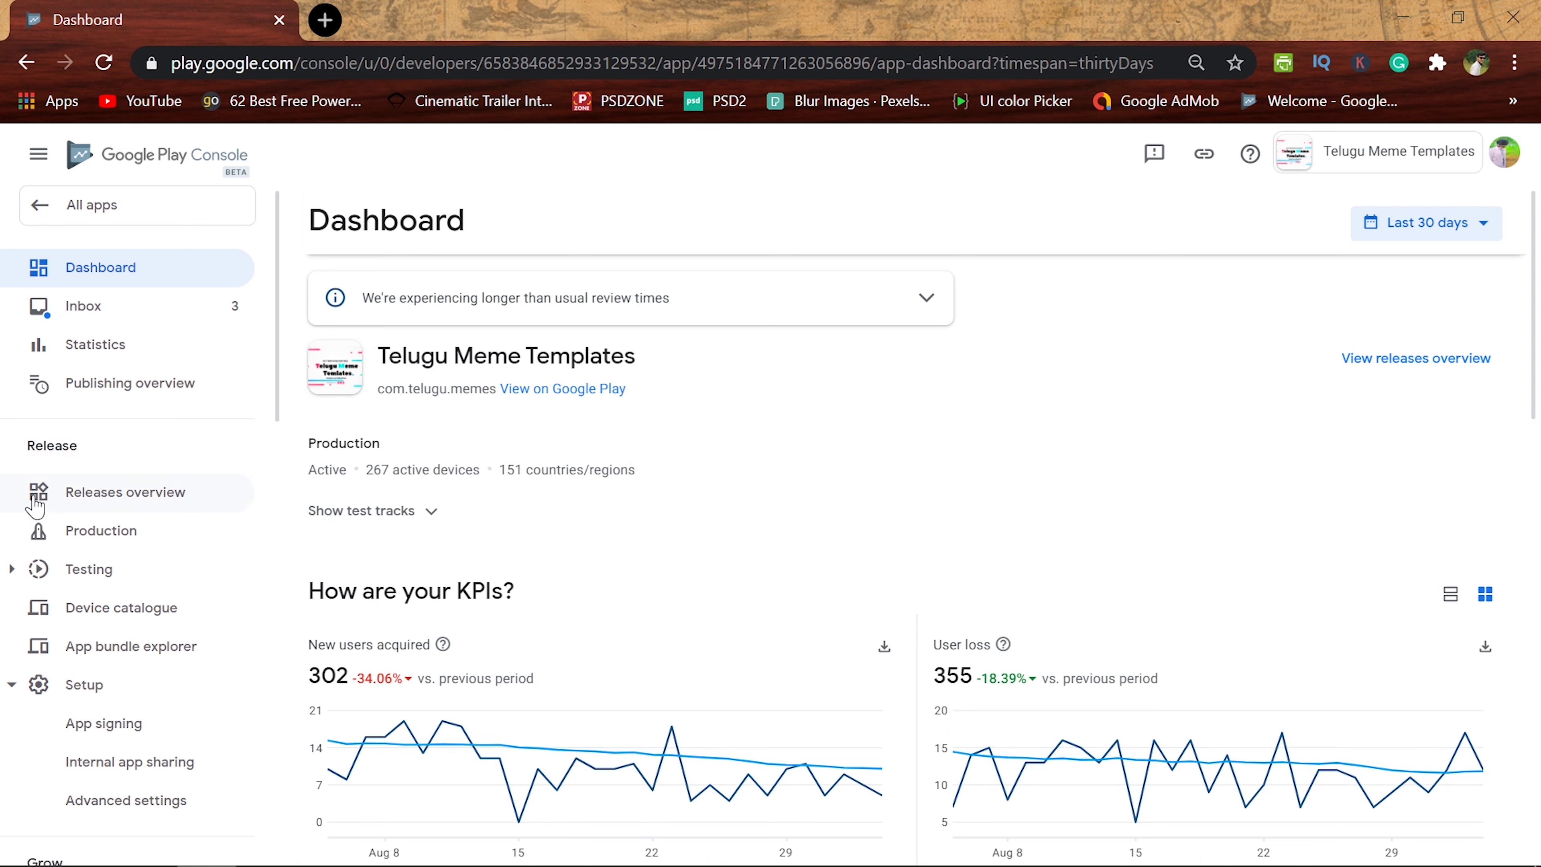
- Go to Releases overview and open the Production release dashboard for release 3.0
{"action": "left_click", "coordinate": [152, 505]}
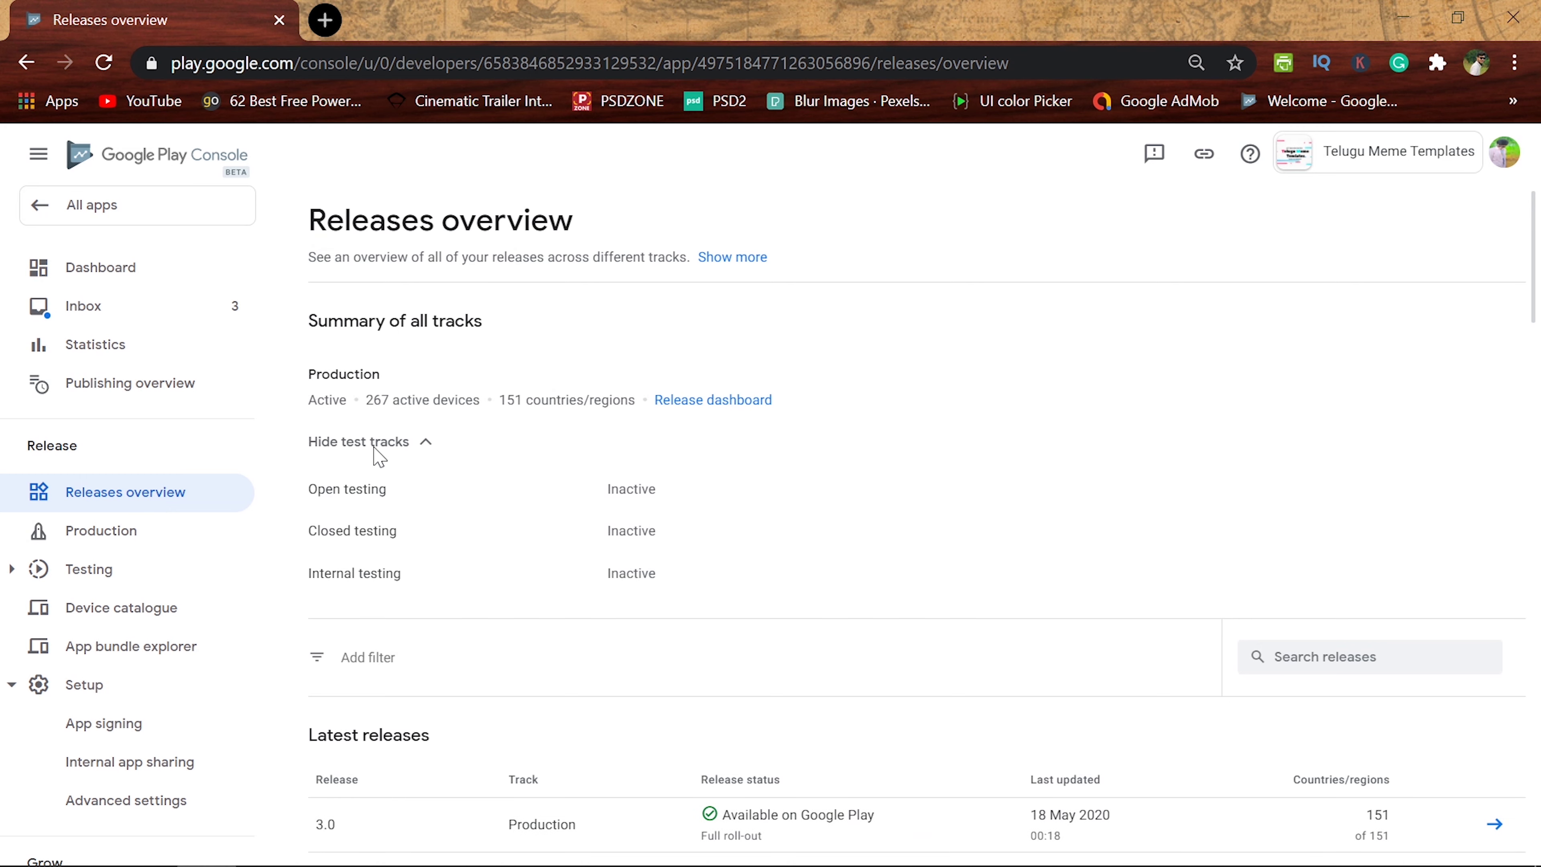
{"action": "scroll", "coordinate": [596, 421], "scroll_direction": "down", "scroll_amount": 2}
{"action": "scroll", "coordinate": [1203, 437], "scroll_direction": "down", "scroll_amount": 15}
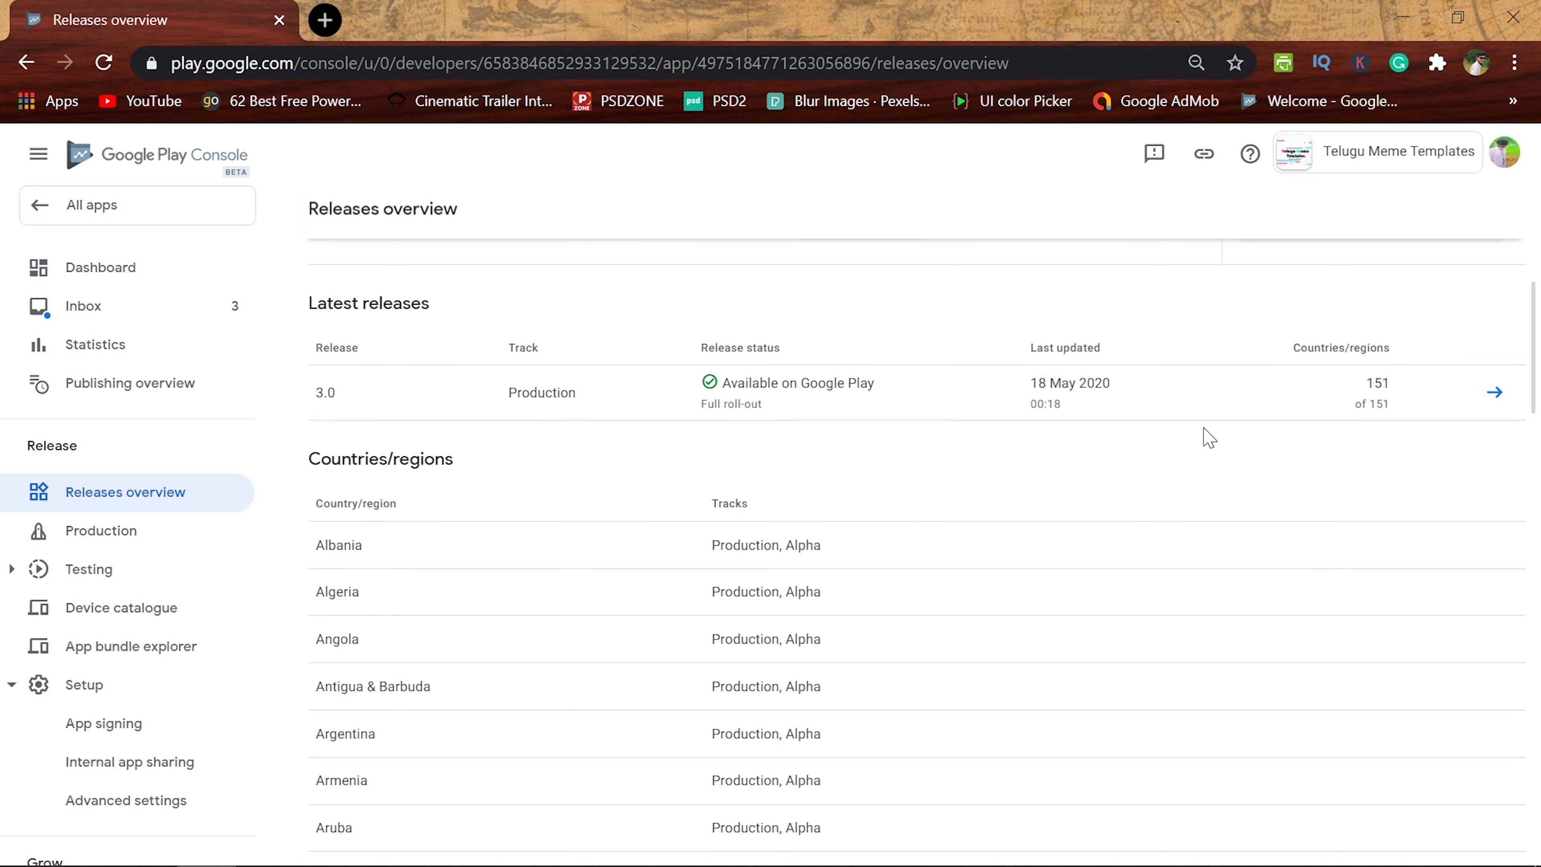
{"action": "scroll", "coordinate": [1139, 504], "scroll_direction": "up", "scroll_amount": 13}
{"action": "scroll", "coordinate": [1143, 505], "scroll_direction": "up", "scroll_amount": 4}
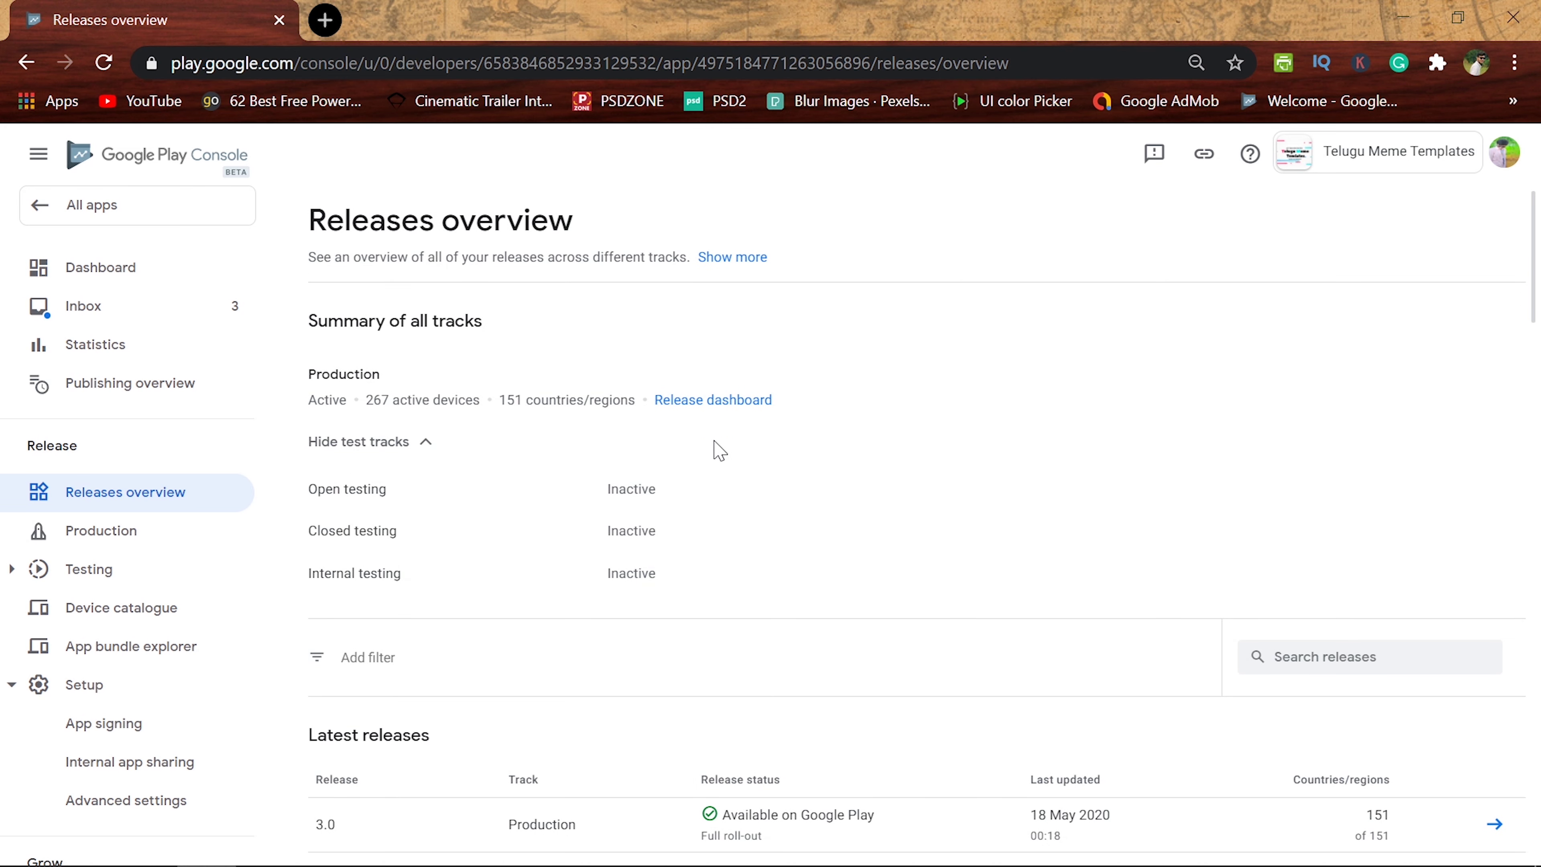
{"action": "left_click", "coordinate": [714, 403]}
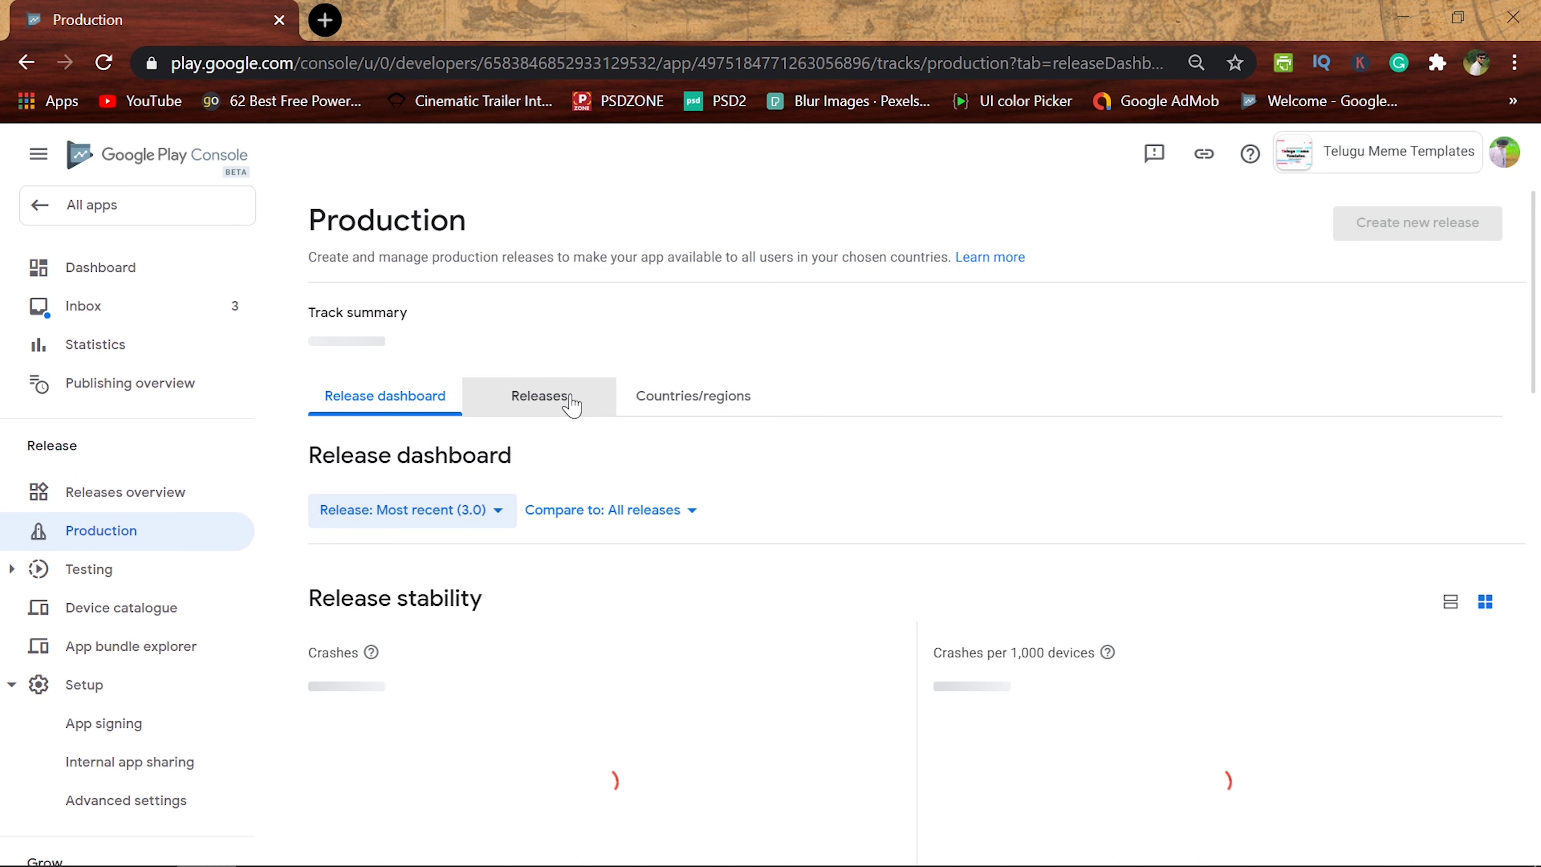
- Open the Production track's Countries/regions tab and look through the list
{"action": "left_click", "coordinate": [711, 419]}
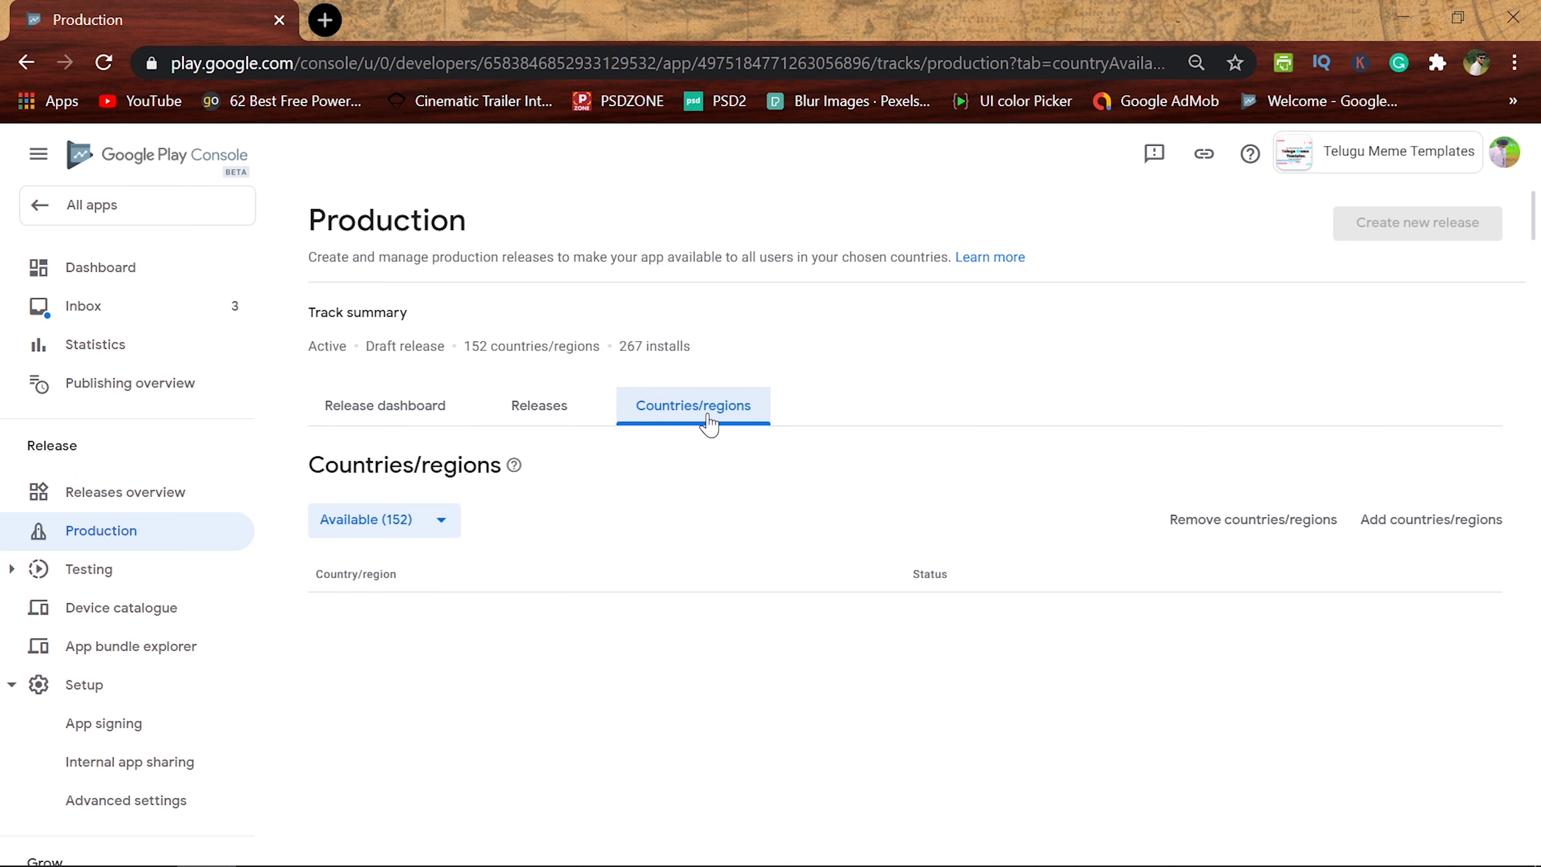
{"action": "scroll", "coordinate": [791, 441], "scroll_direction": "down", "scroll_amount": 4}
{"action": "scroll", "coordinate": [756, 413], "scroll_direction": "up", "scroll_amount": 4}
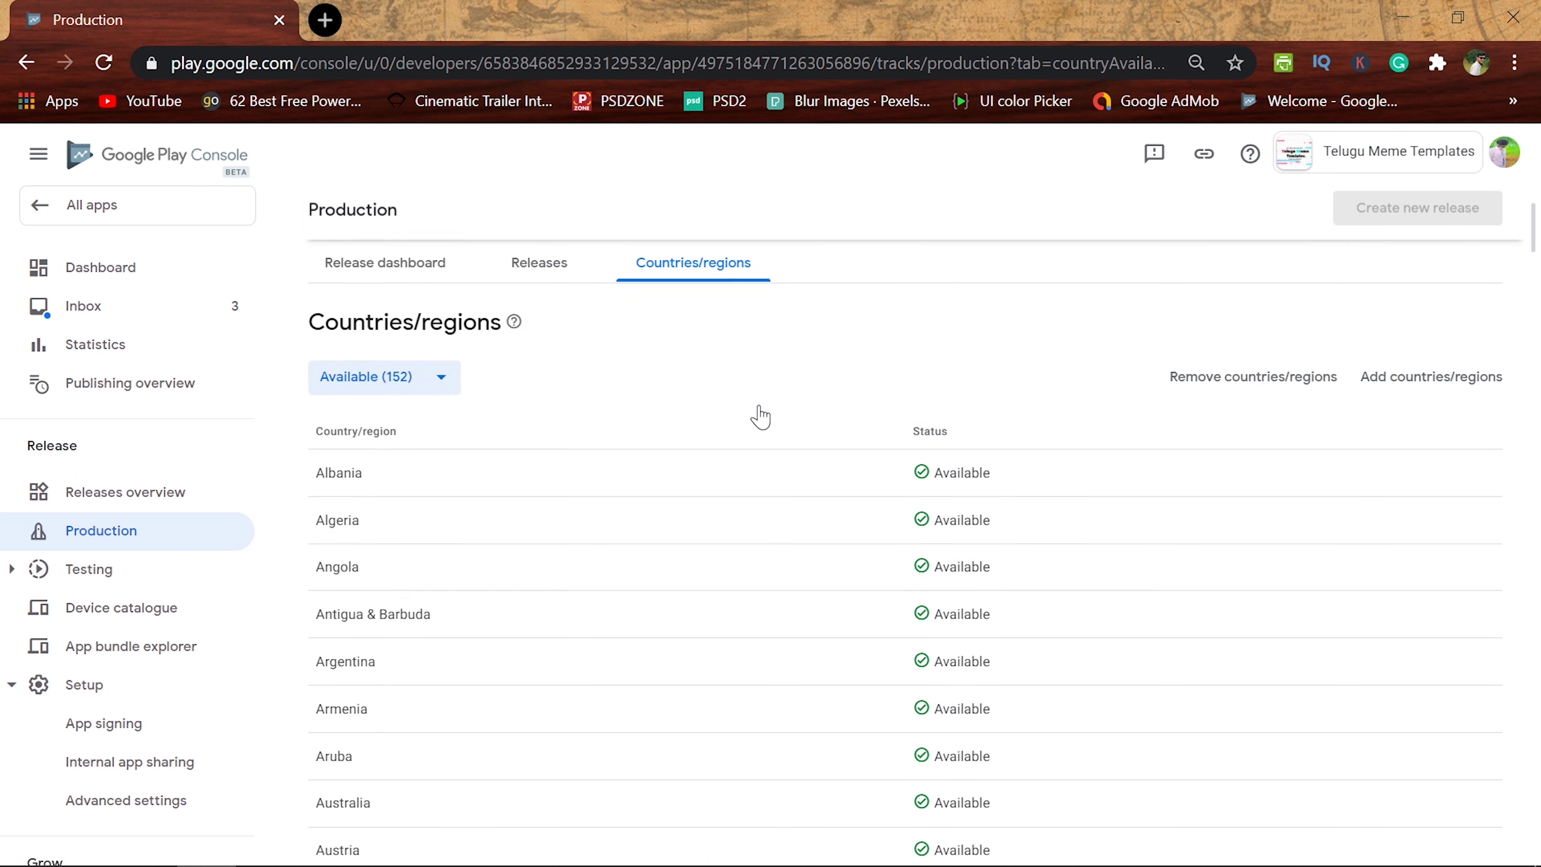
{"action": "scroll", "coordinate": [828, 492], "scroll_direction": "down", "scroll_amount": 15}
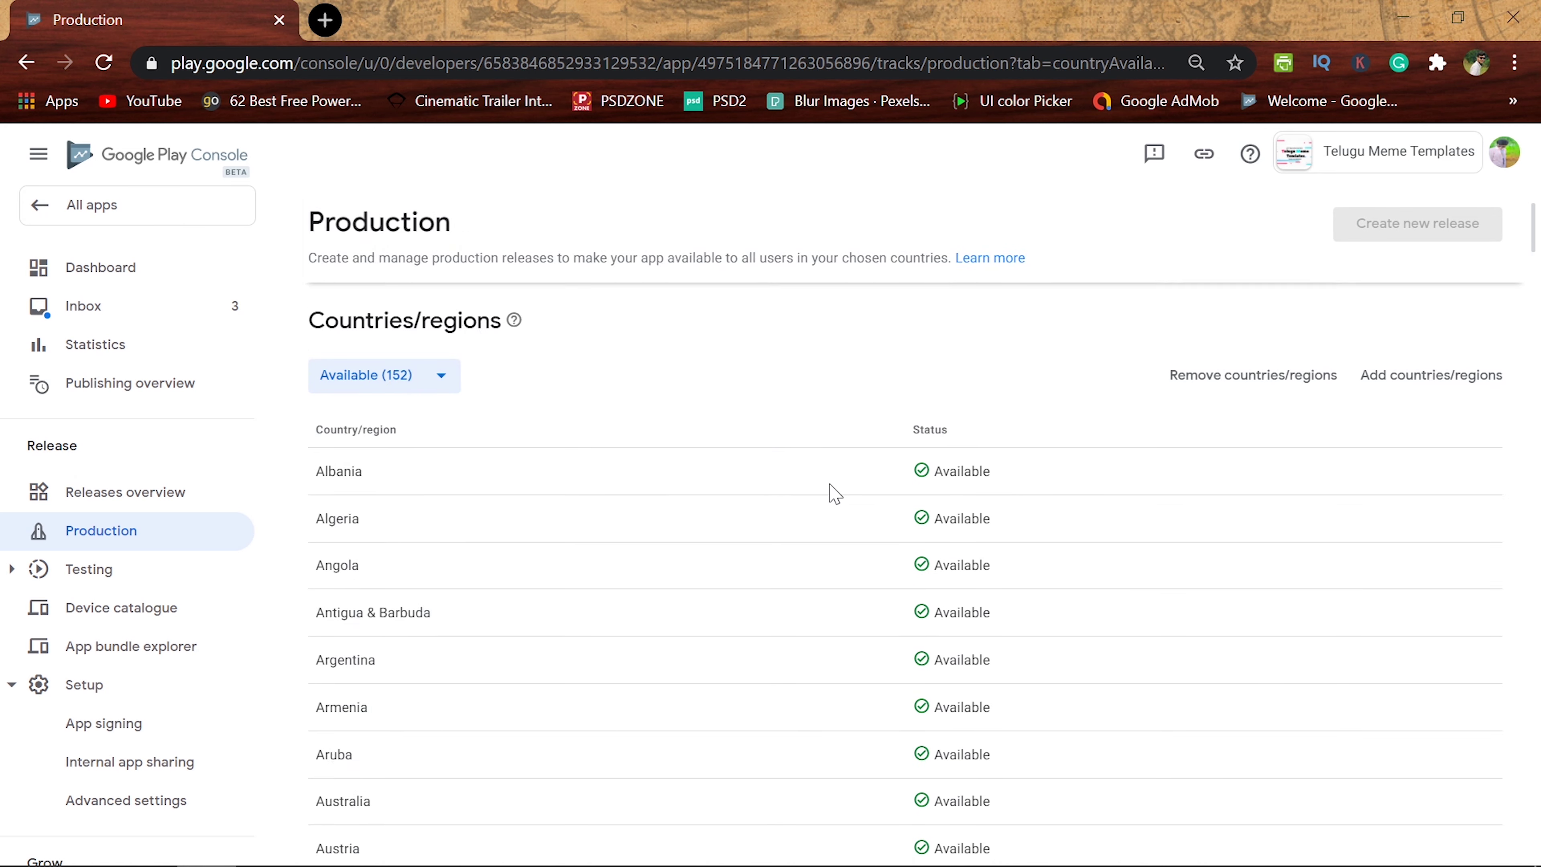
{"action": "scroll", "coordinate": [828, 492], "scroll_direction": "down", "scroll_amount": 5}
{"action": "scroll", "coordinate": [829, 492], "scroll_direction": "up", "scroll_amount": 20}
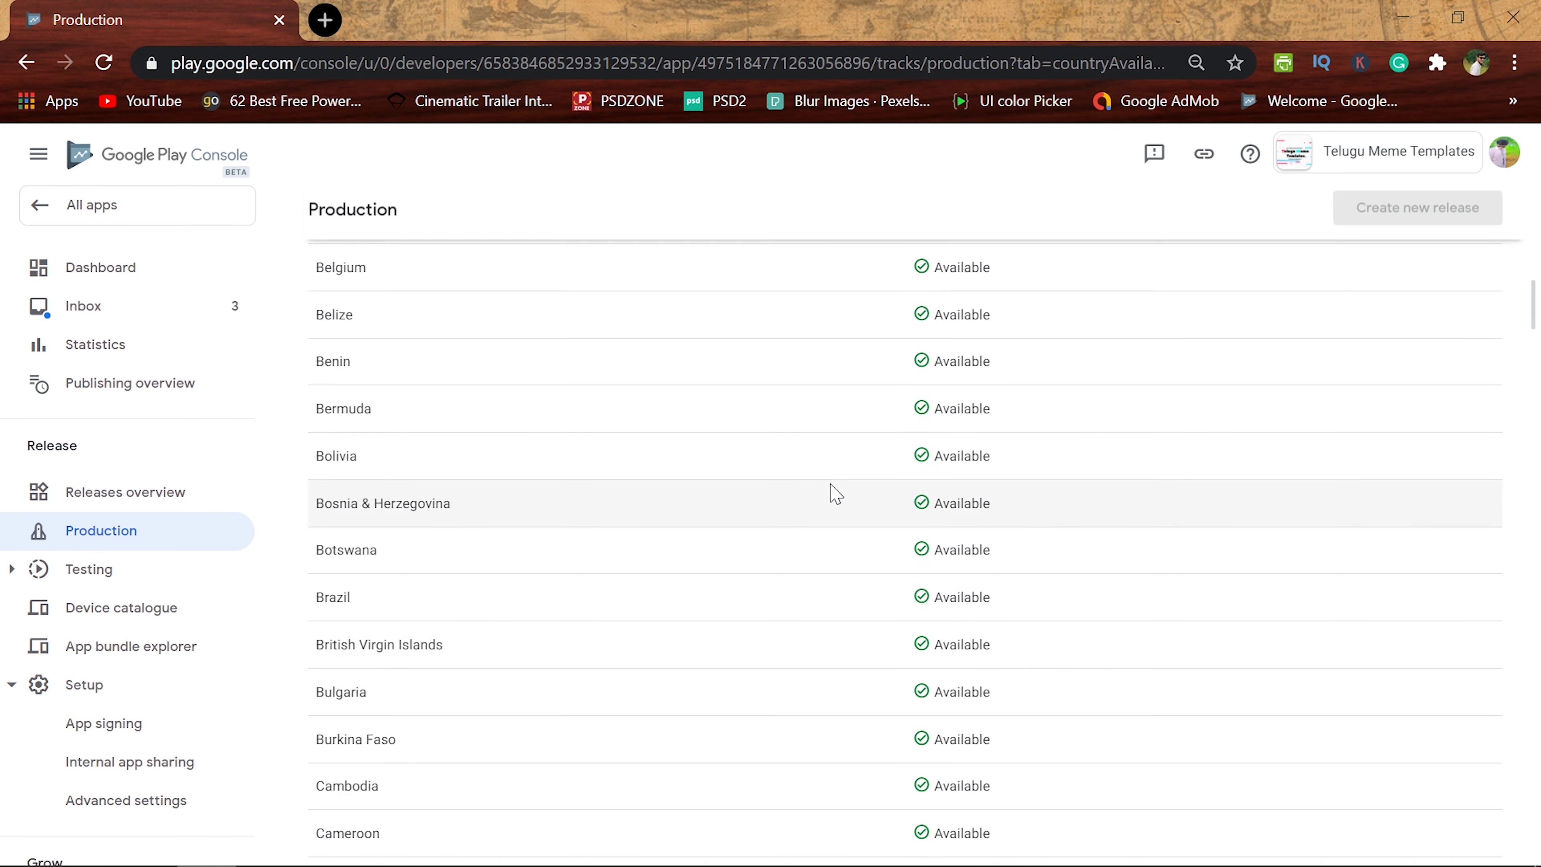
- Filter to Unavailable countries, find none, then switch back to All countries/regions
{"action": "left_click", "coordinate": [444, 527]}
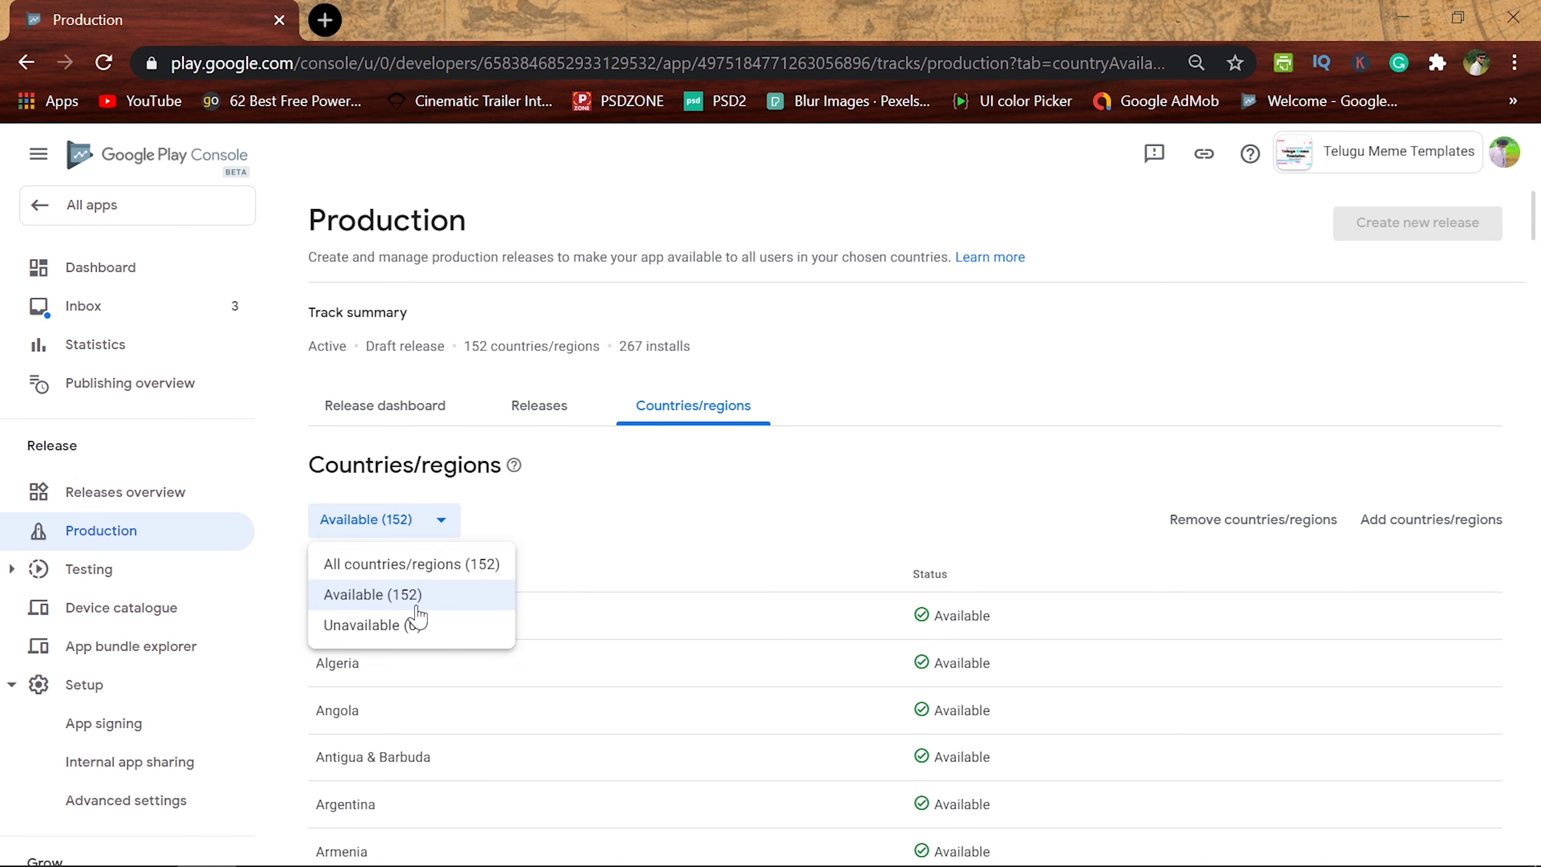
{"action": "left_click", "coordinate": [391, 625]}
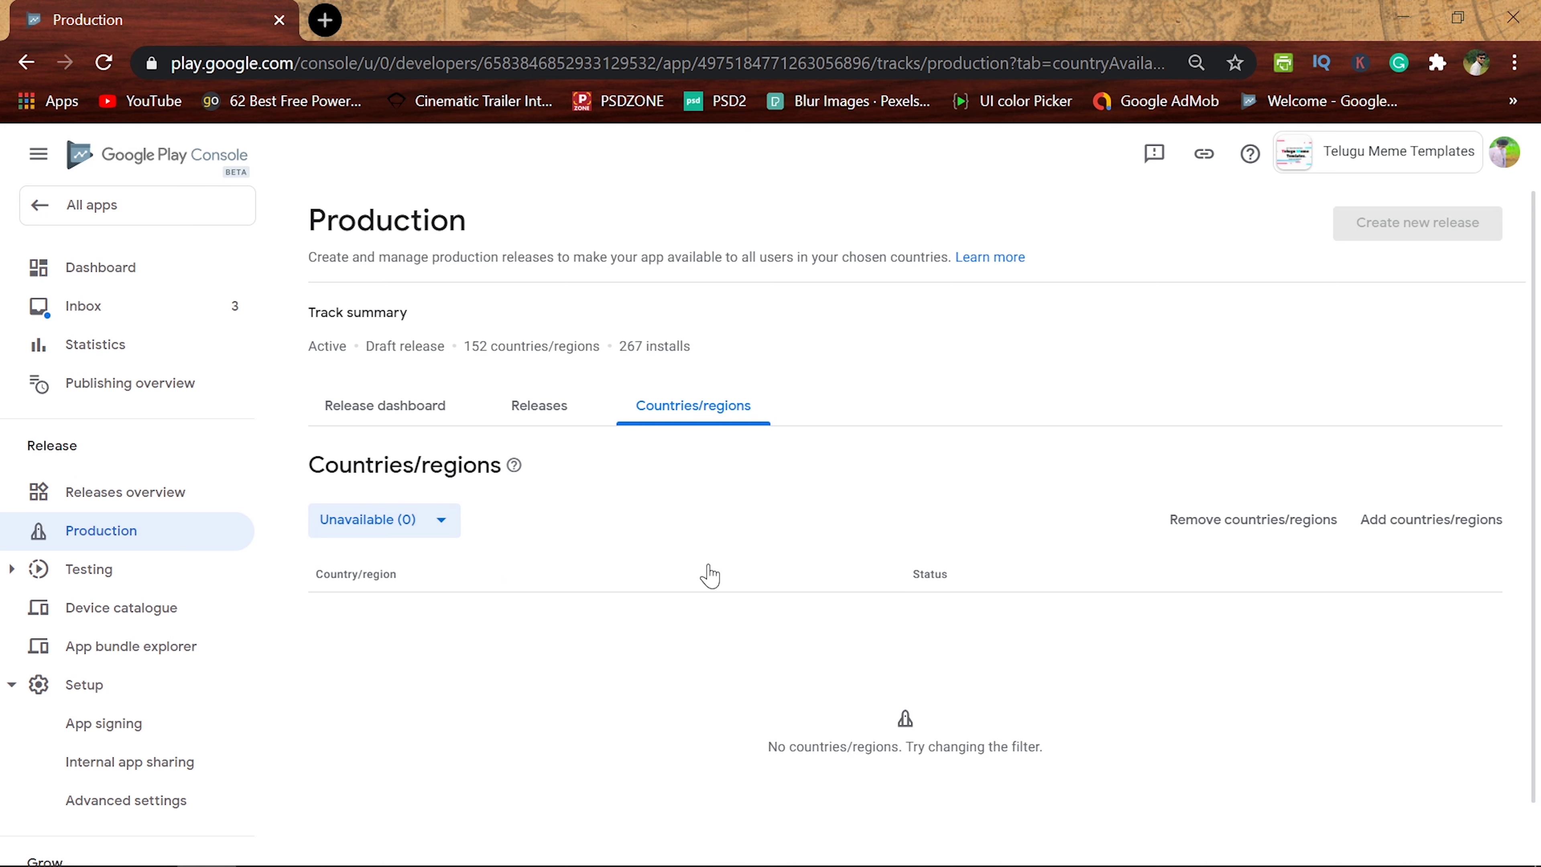
{"action": "left_click", "coordinate": [449, 522]}
{"action": "left_click", "coordinate": [450, 582]}
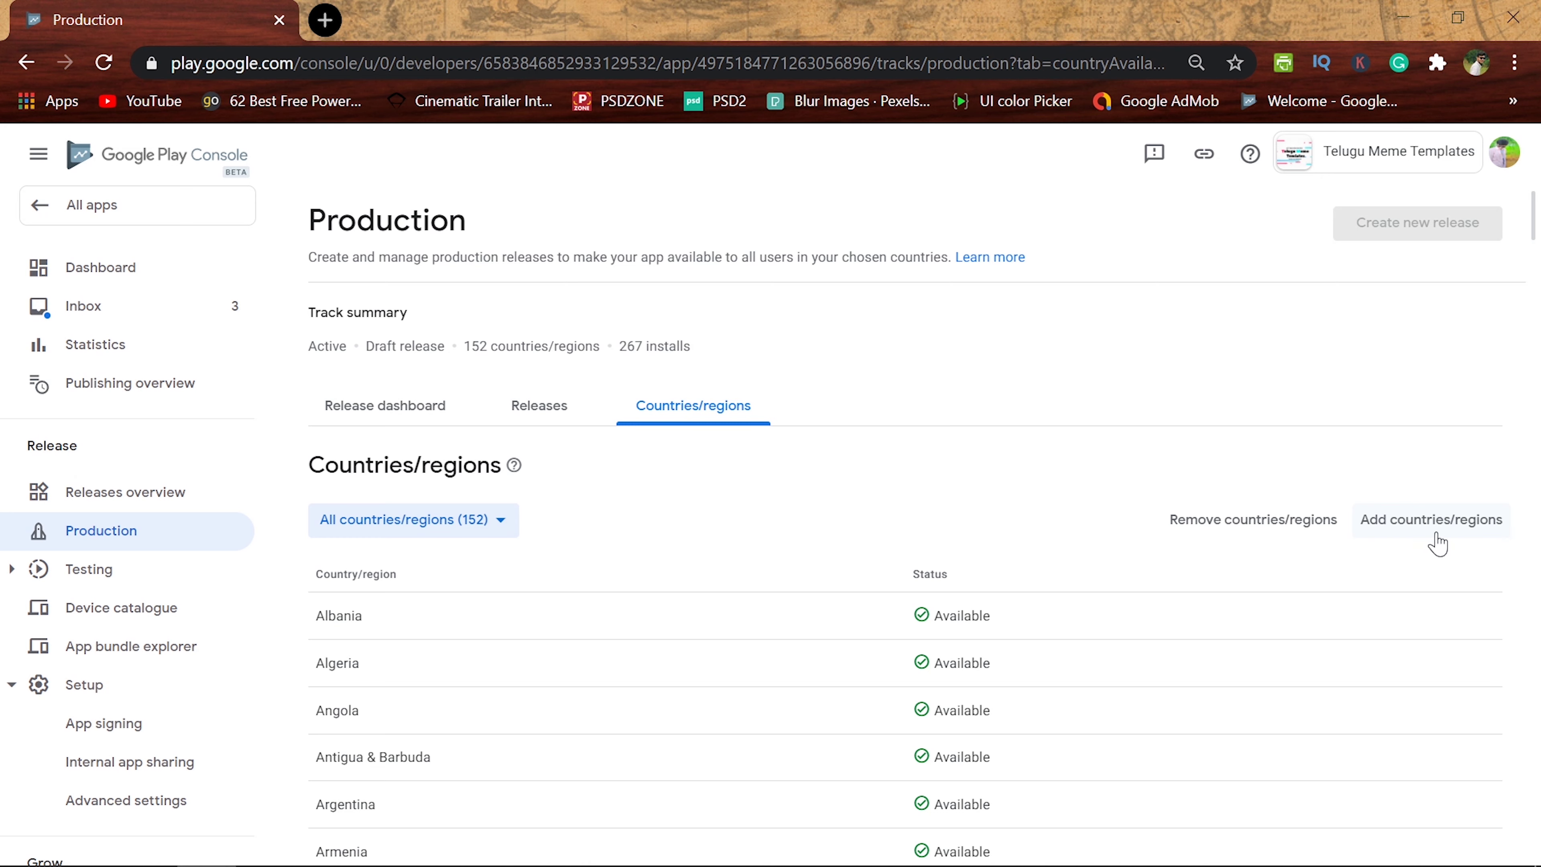
- Select China in Remove countries/regions and confirm its removal from Production
{"action": "left_click", "coordinate": [1259, 528]}
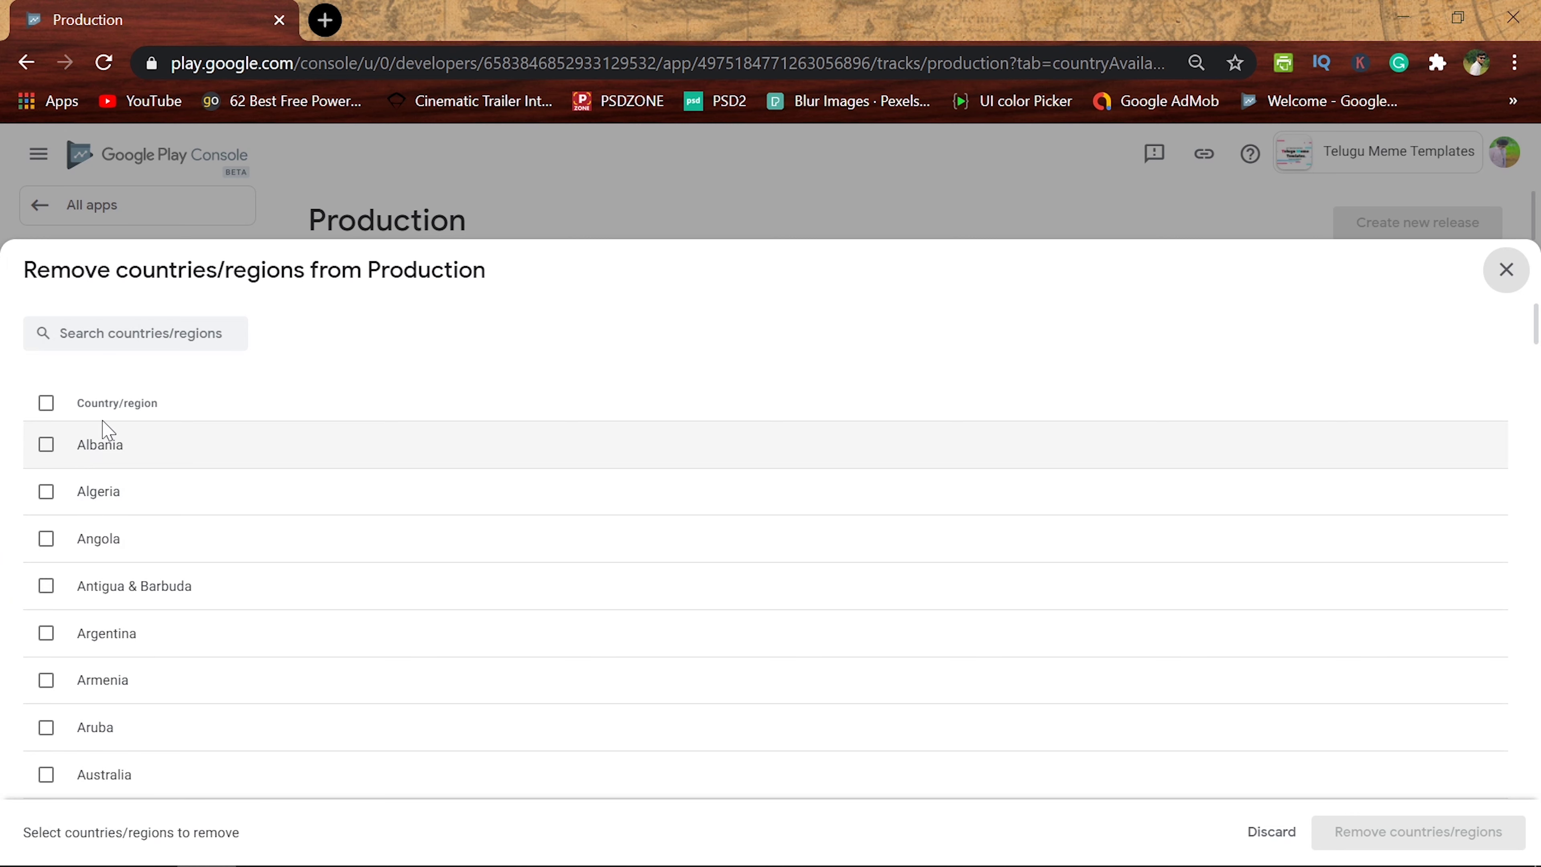
{"action": "scroll", "coordinate": [282, 601], "scroll_direction": "down", "scroll_amount": 15}
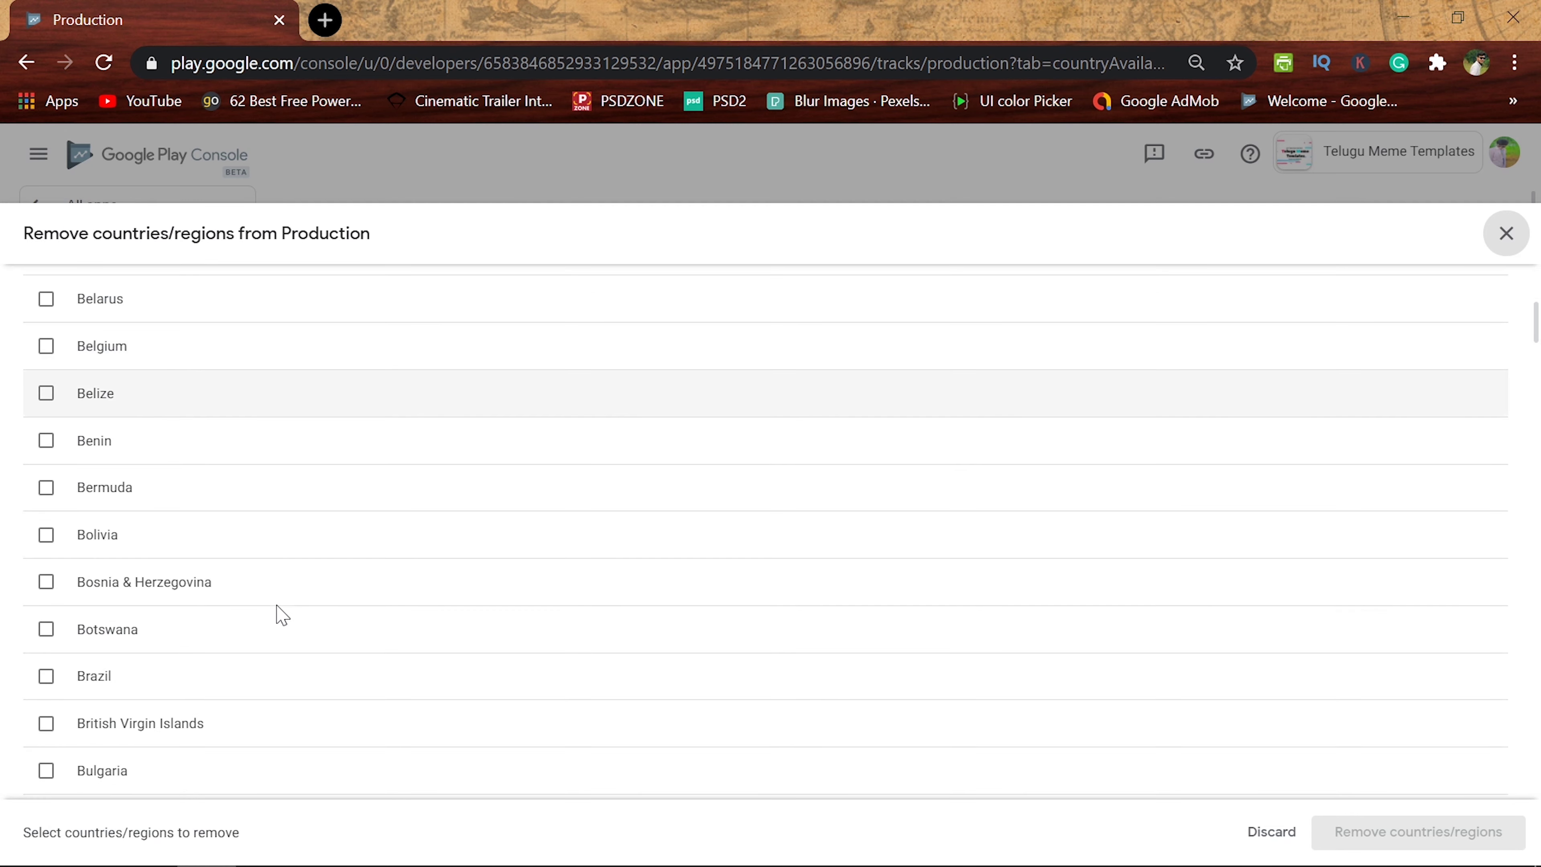
{"action": "scroll", "coordinate": [282, 614], "scroll_direction": "down", "scroll_amount": 1}
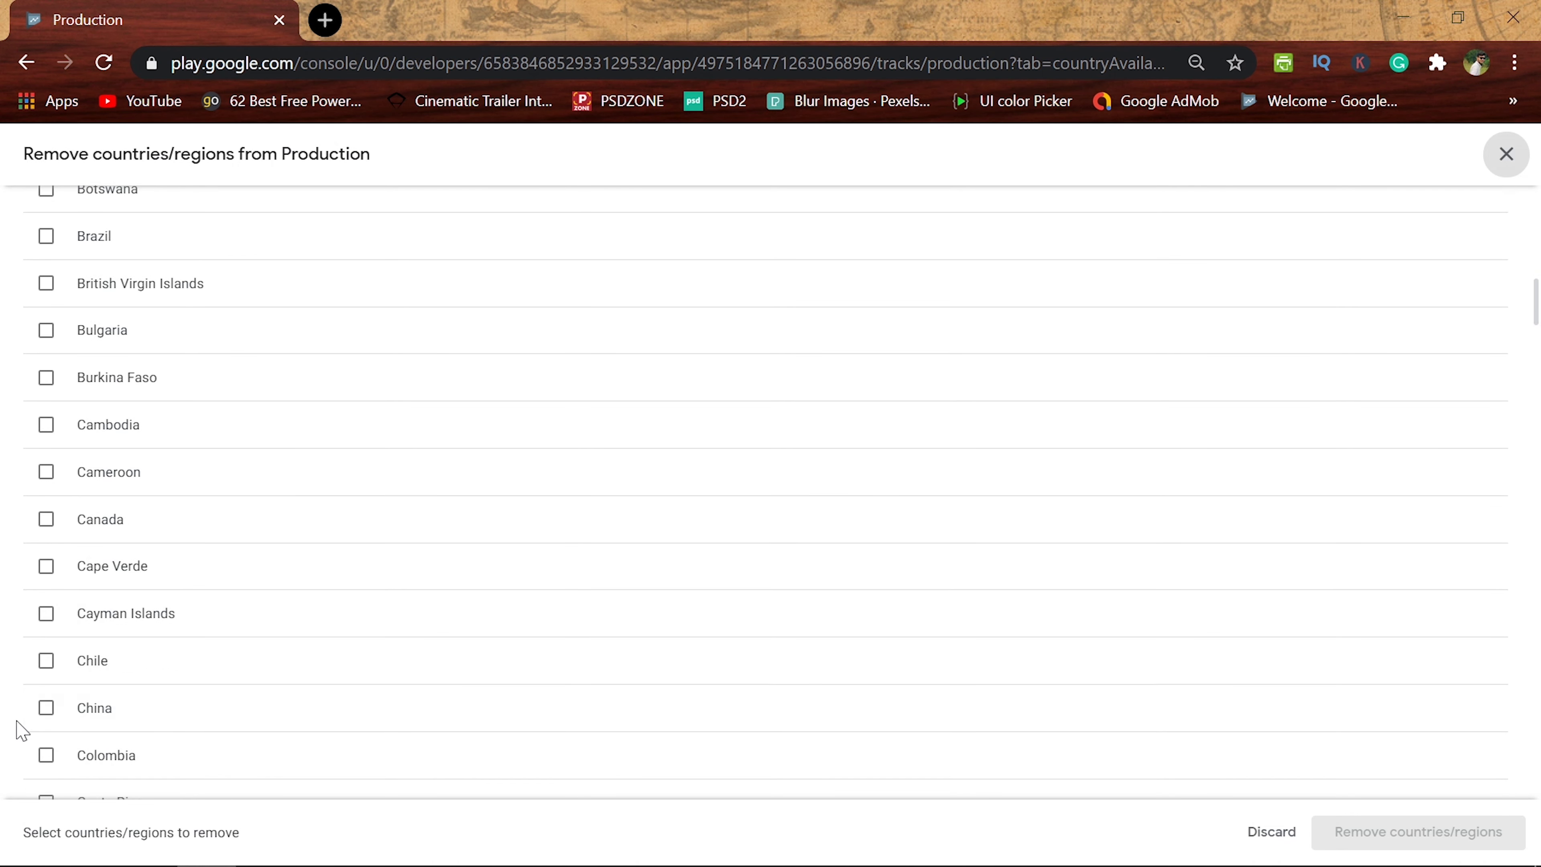
{"action": "left_click", "coordinate": [36, 722]}
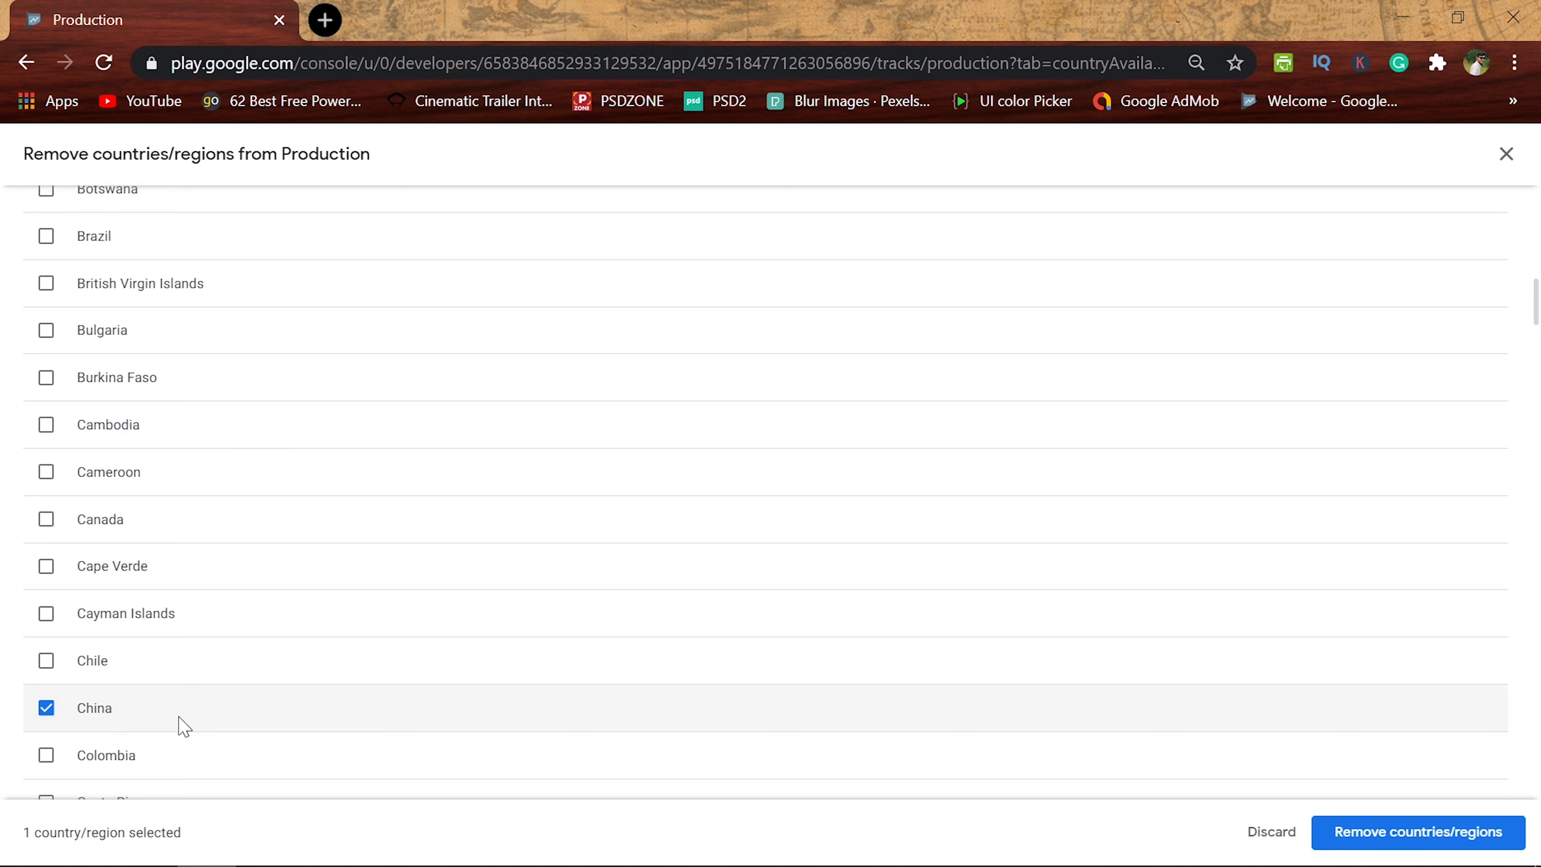
{"action": "left_click", "coordinate": [1456, 838]}
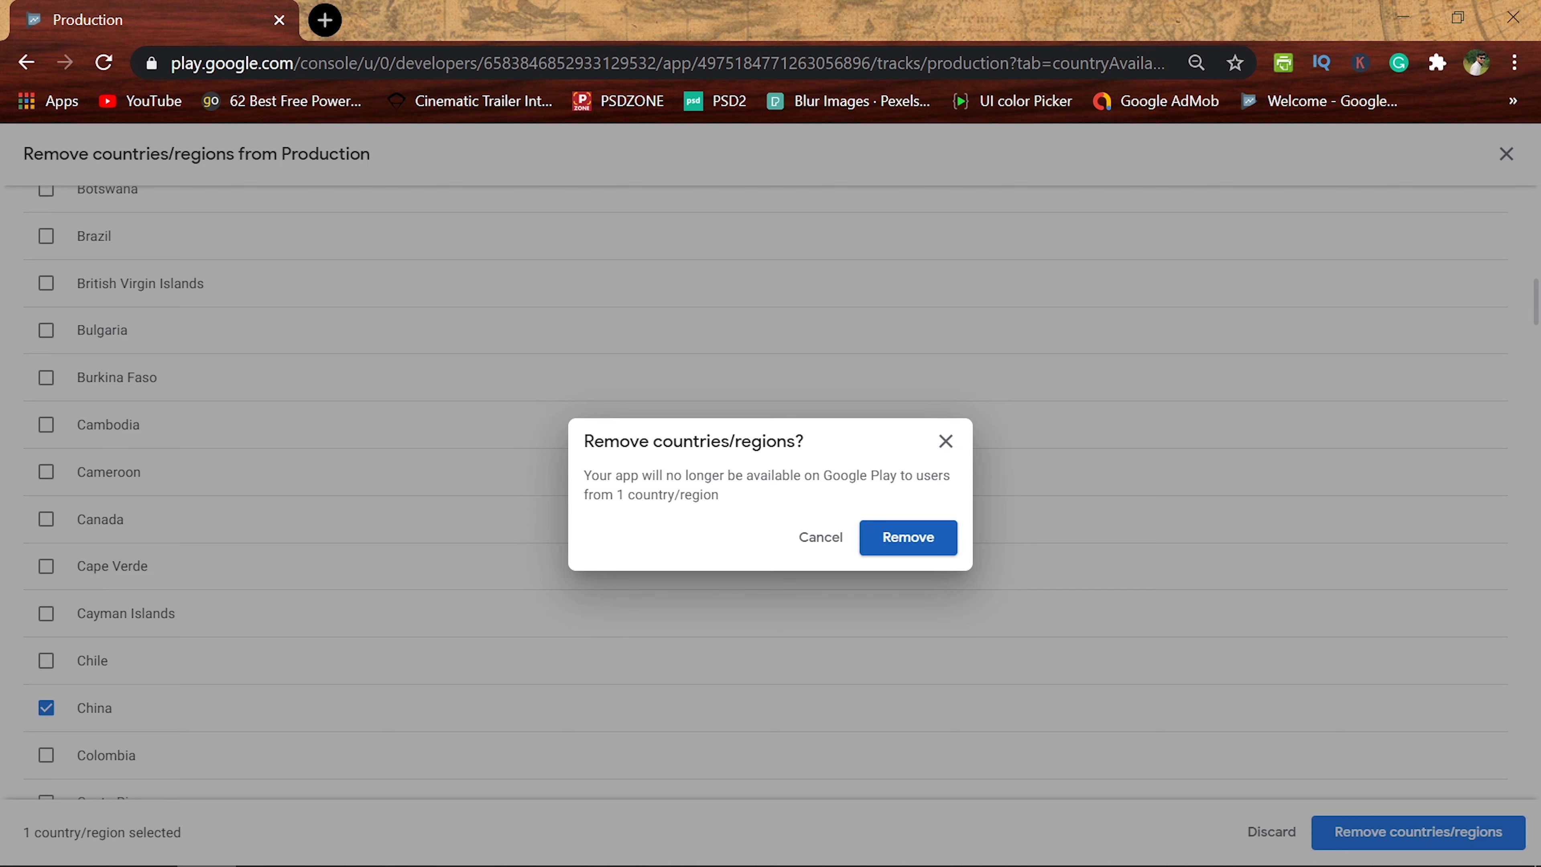
{"action": "left_click", "coordinate": [932, 548]}
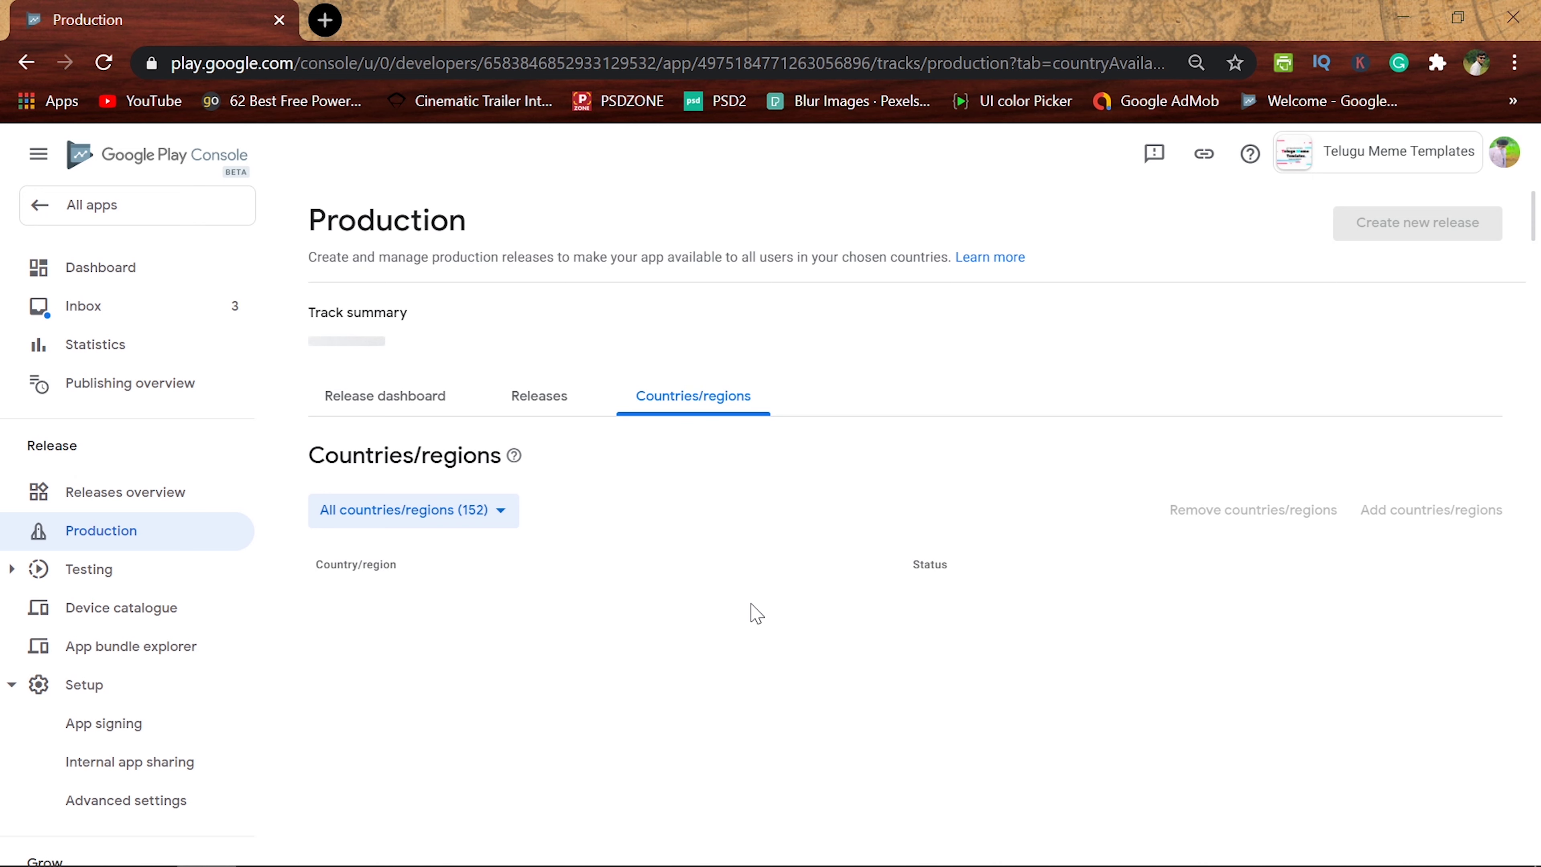
- Filter to Unavailable to confirm China is listed, then view the Production releases
{"action": "left_click", "coordinate": [495, 521]}
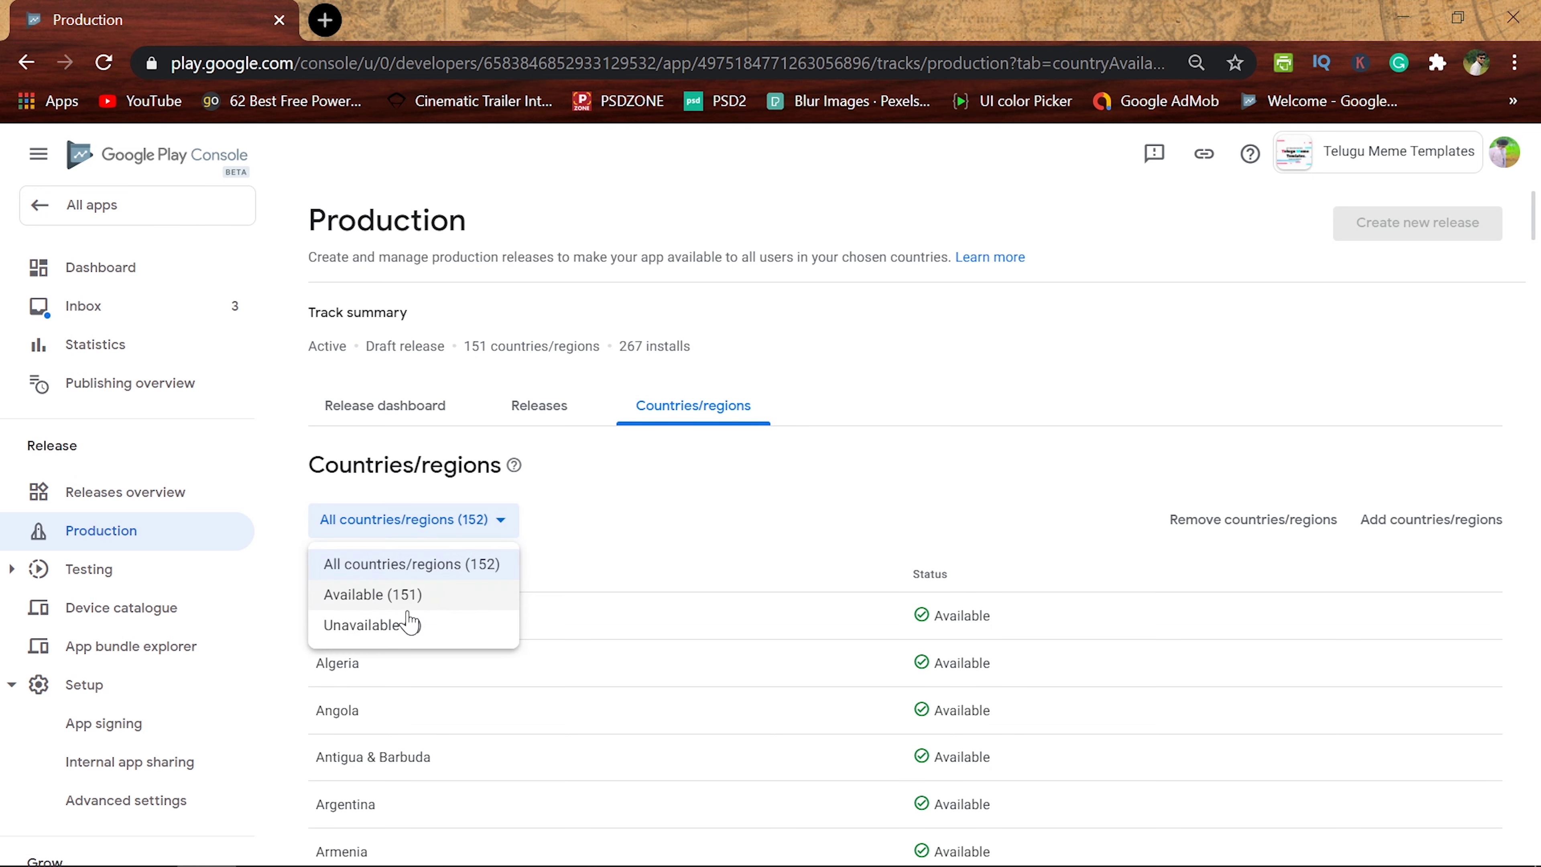
{"action": "left_click", "coordinate": [401, 626]}
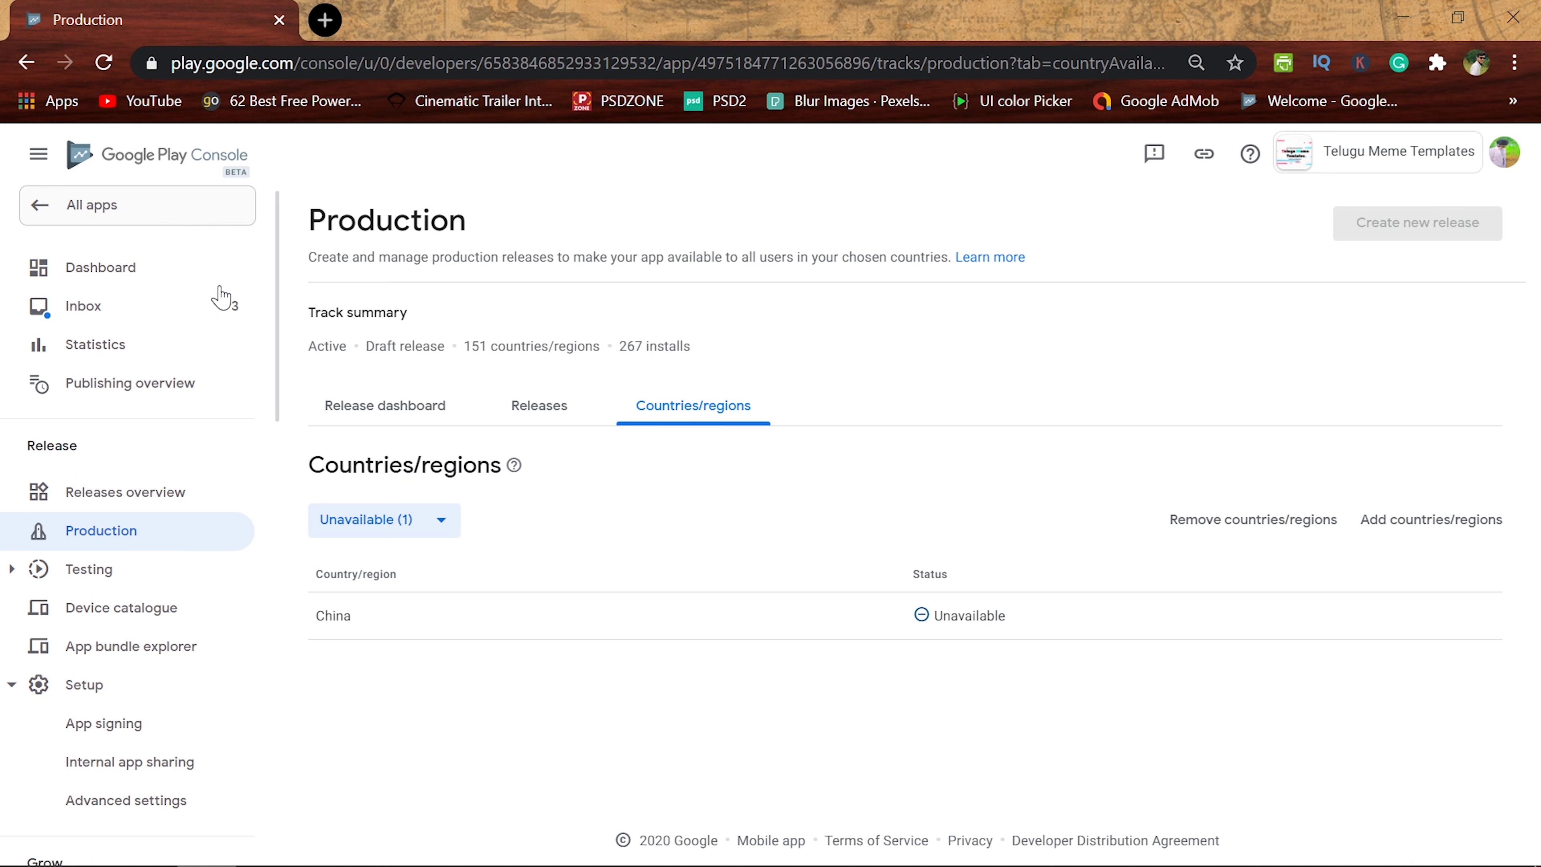
{"action": "left_click", "coordinate": [571, 419]}
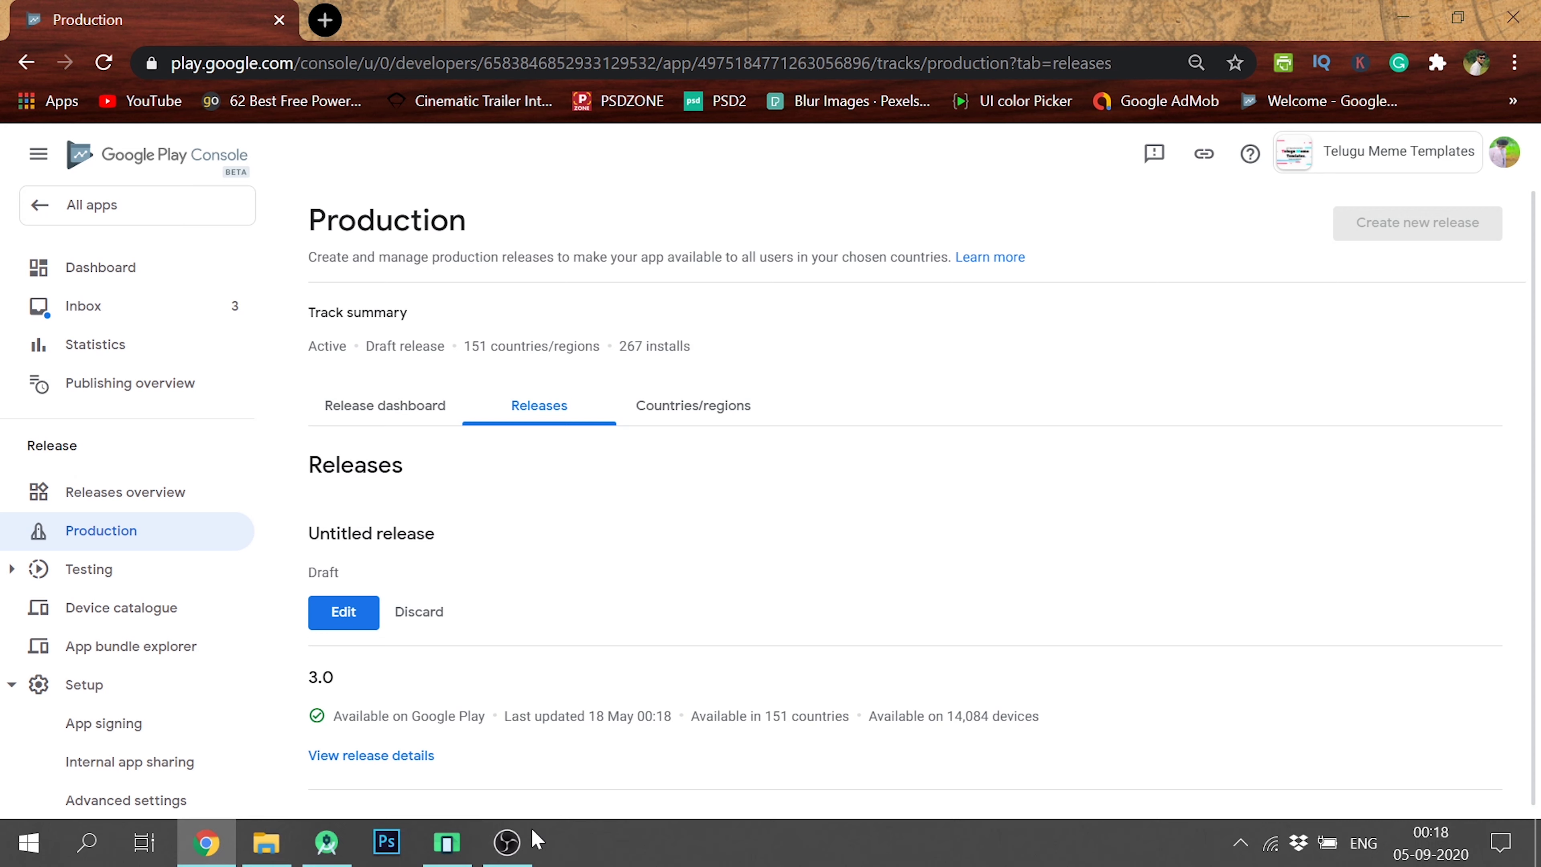
- Switch to Android Studio showing the activity_main.xml progress bar layout
{"action": "left_click", "coordinate": [327, 842]}
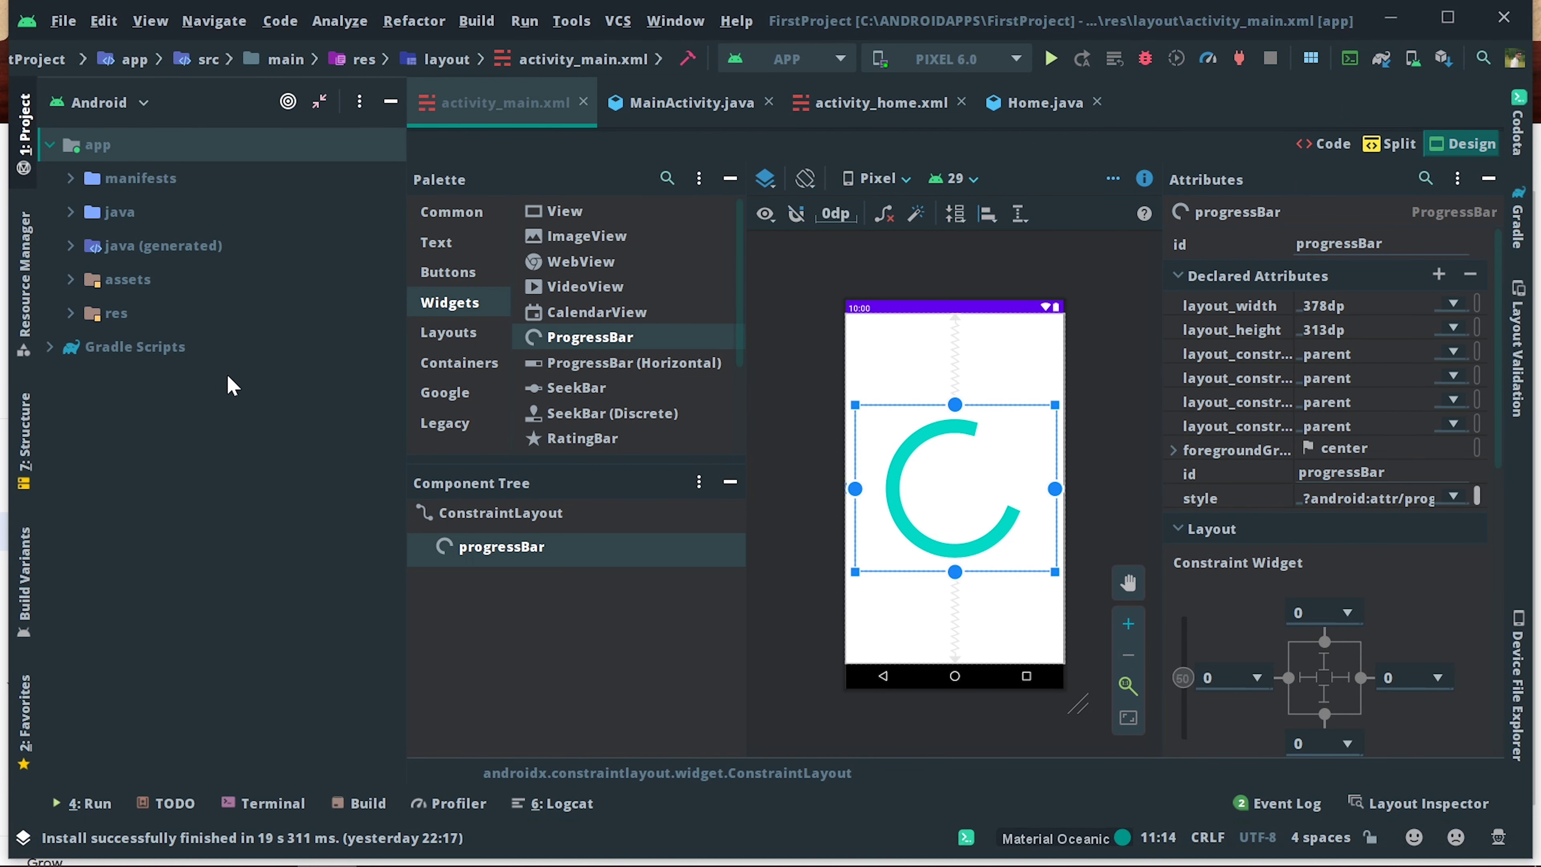